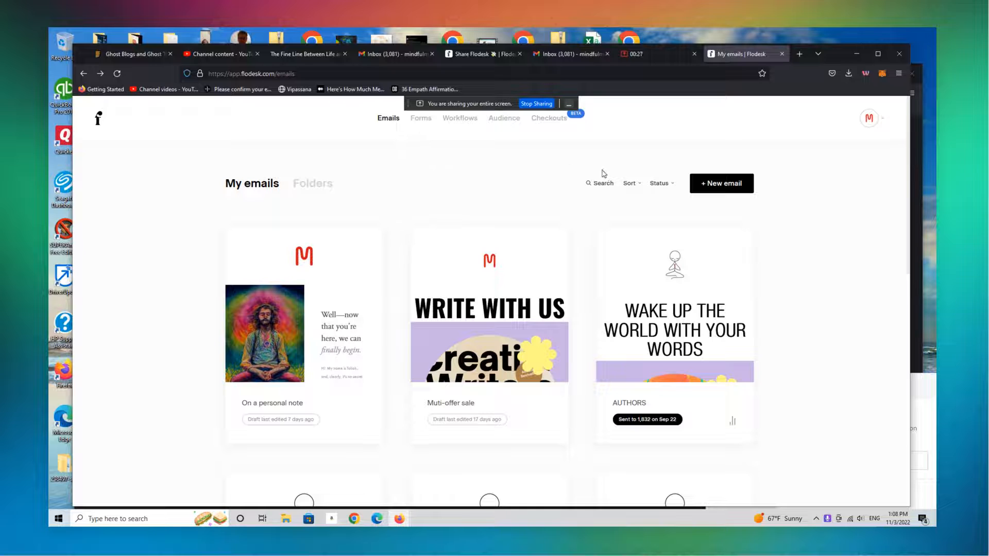
Open the Forms section and look through the existing forms, including those on page 4 of the list
click(424, 128)
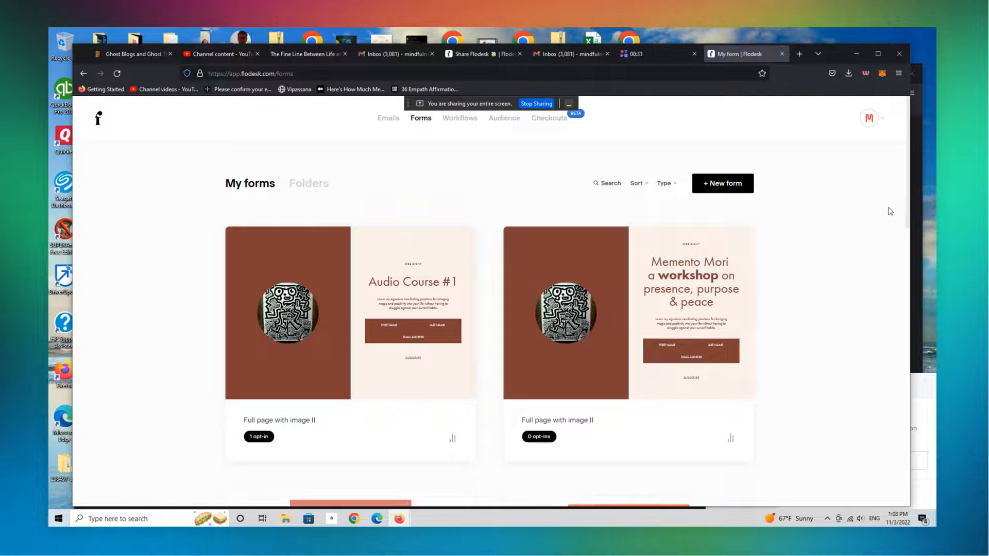
scroll(890, 211, down, 3)
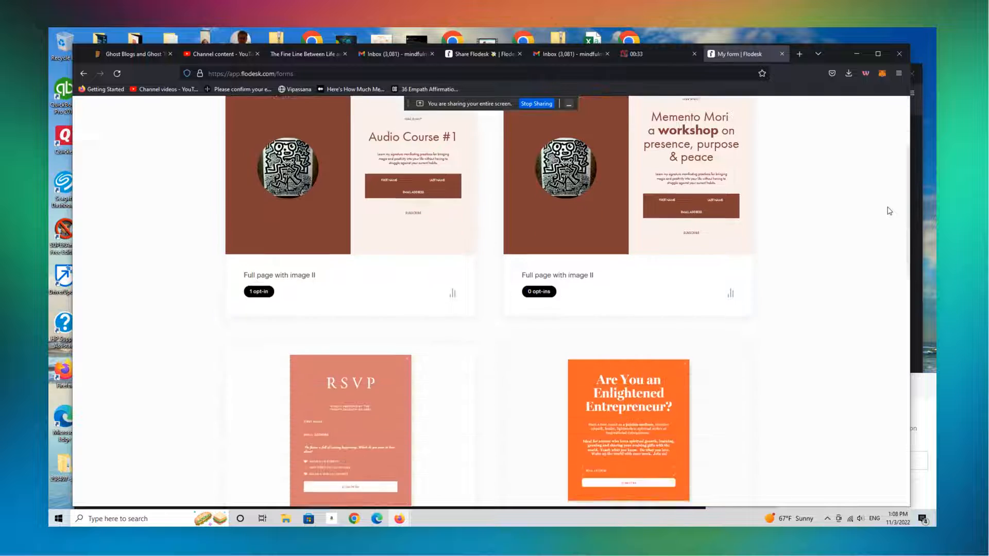
scroll(890, 212, down, 10)
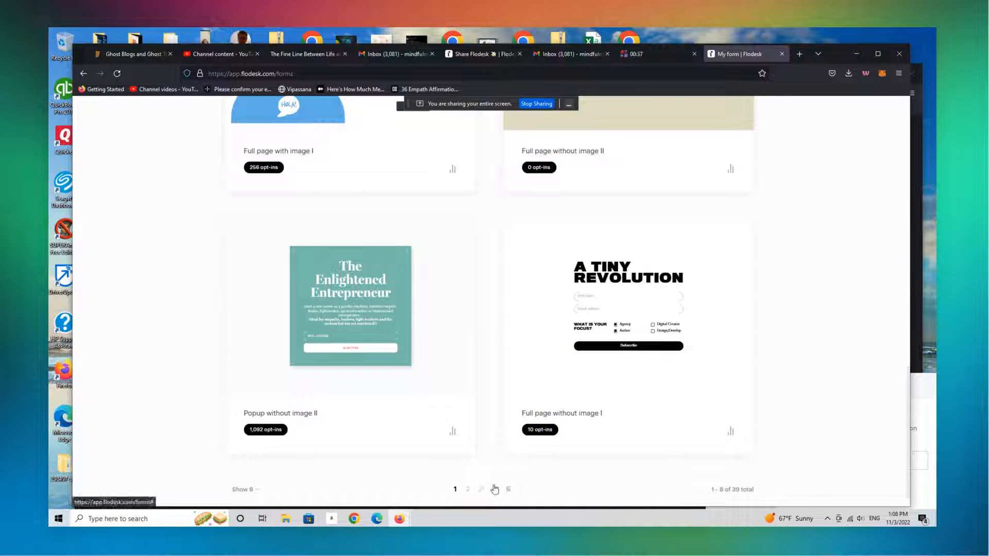
click(494, 490)
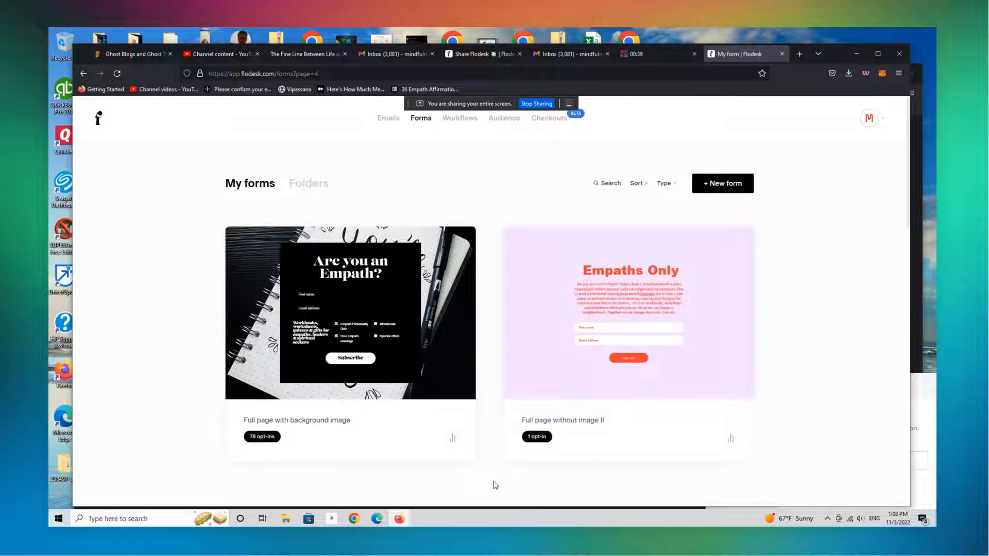
scroll(495, 485, down, 5)
scroll(495, 485, up, 4)
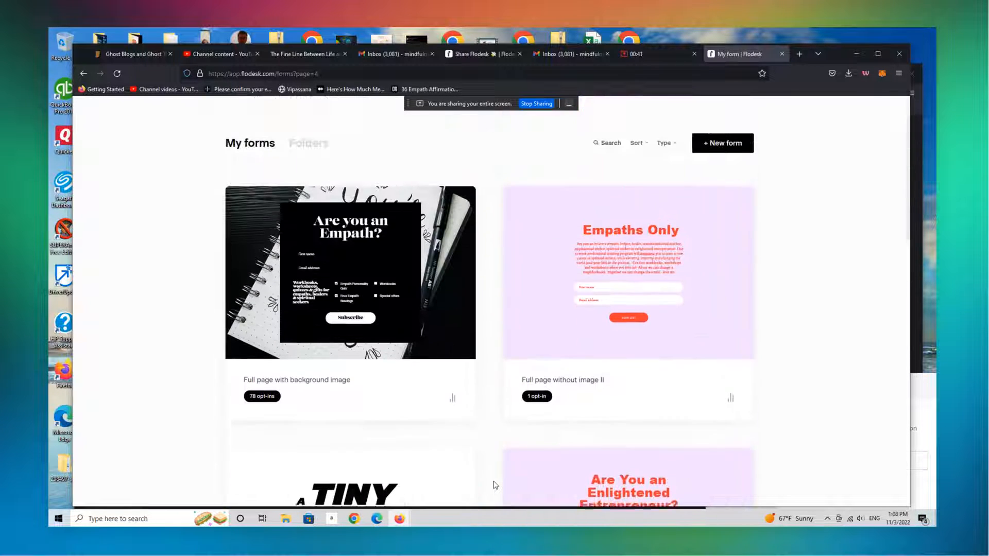
scroll(494, 485, up, 1)
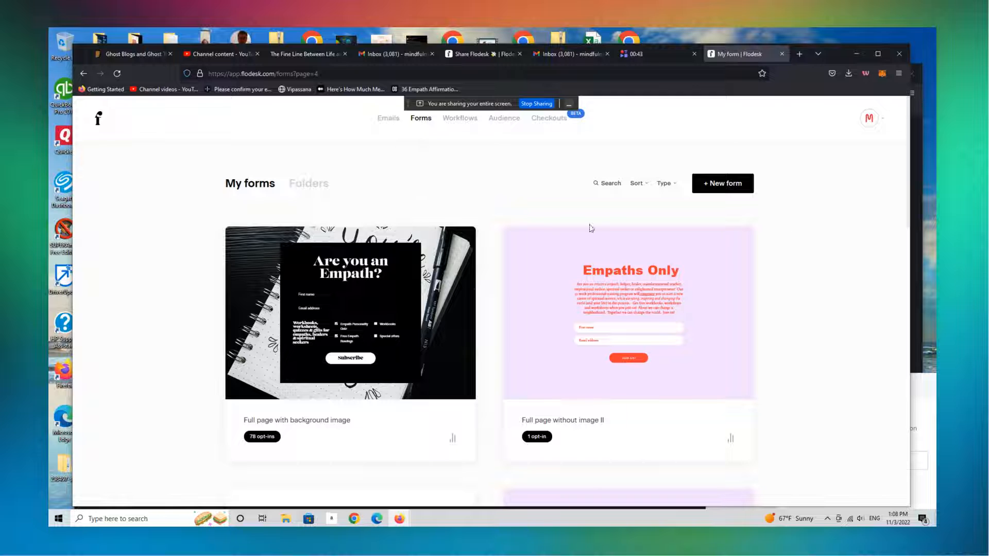
Start a new form and browse the popup designs among all form templates
click(723, 186)
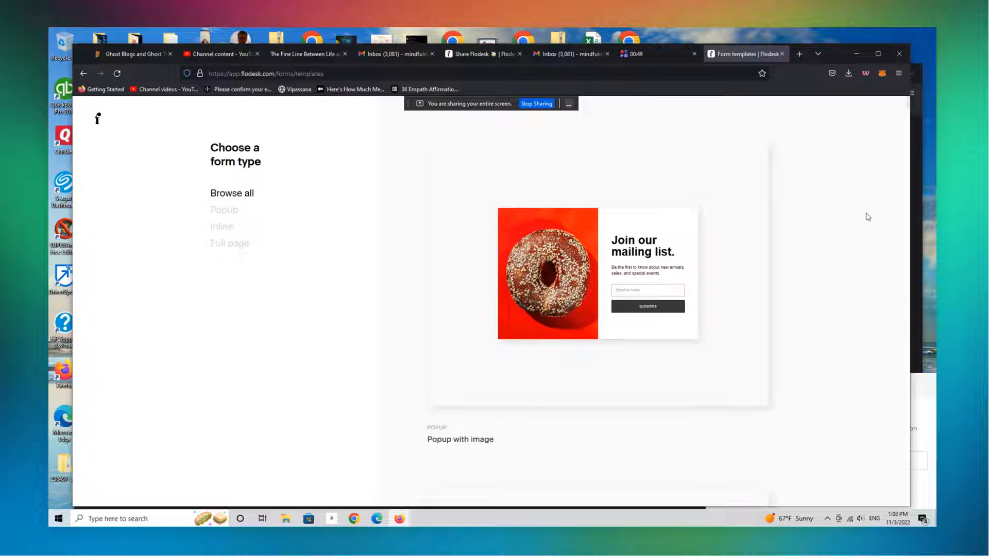
scroll(865, 211, down, 1)
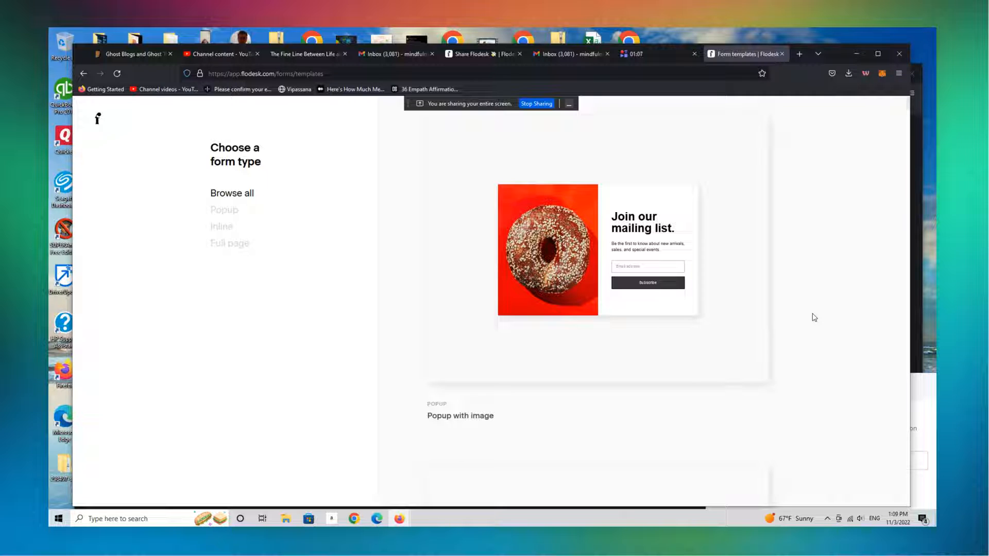
scroll(814, 318, down, 3)
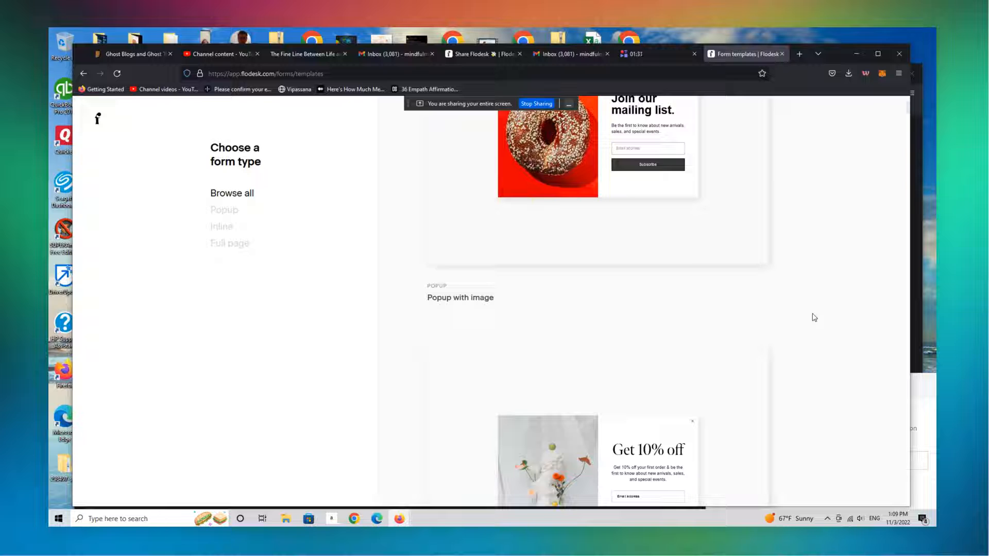
scroll(813, 318, down, 5)
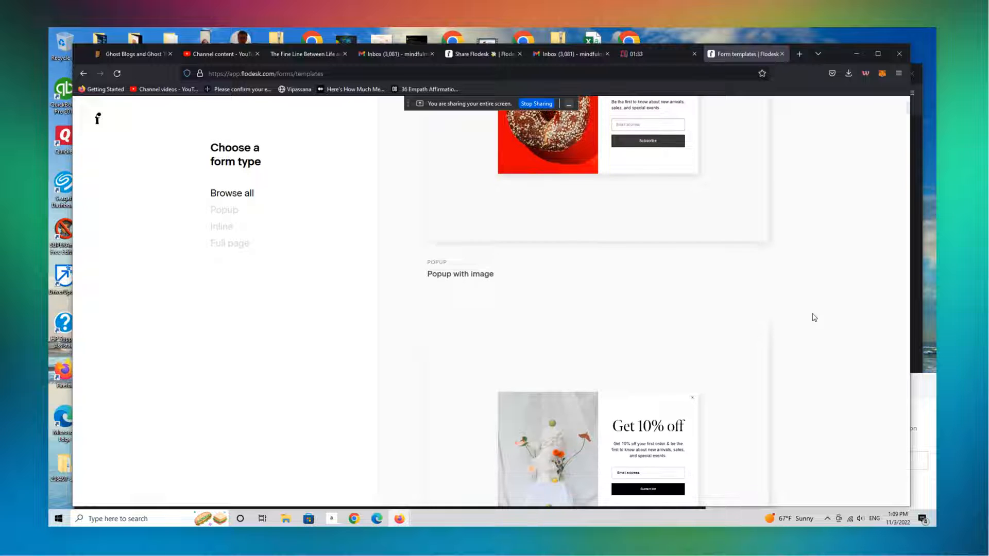
scroll(814, 317, down, 9)
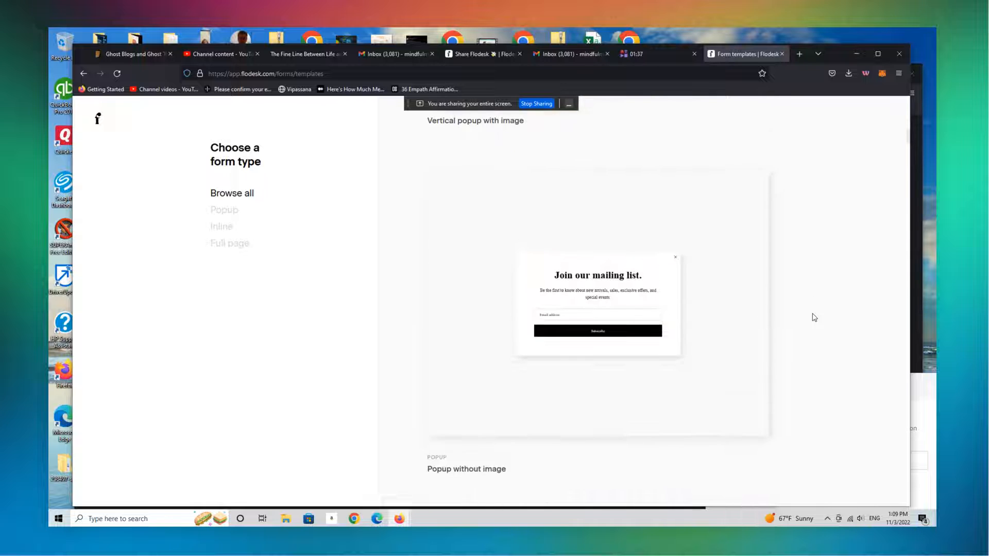
scroll(814, 317, down, 5)
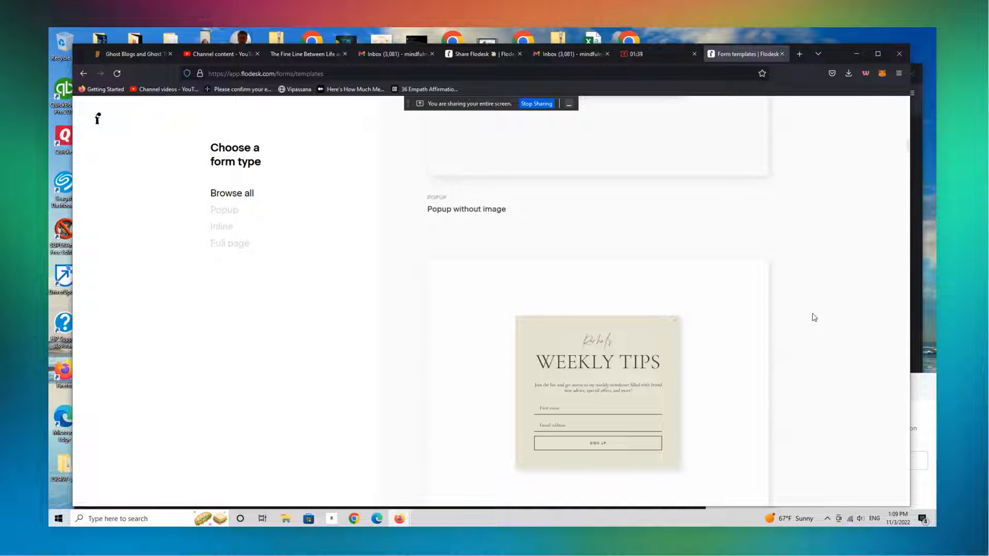
scroll(814, 317, down, 10)
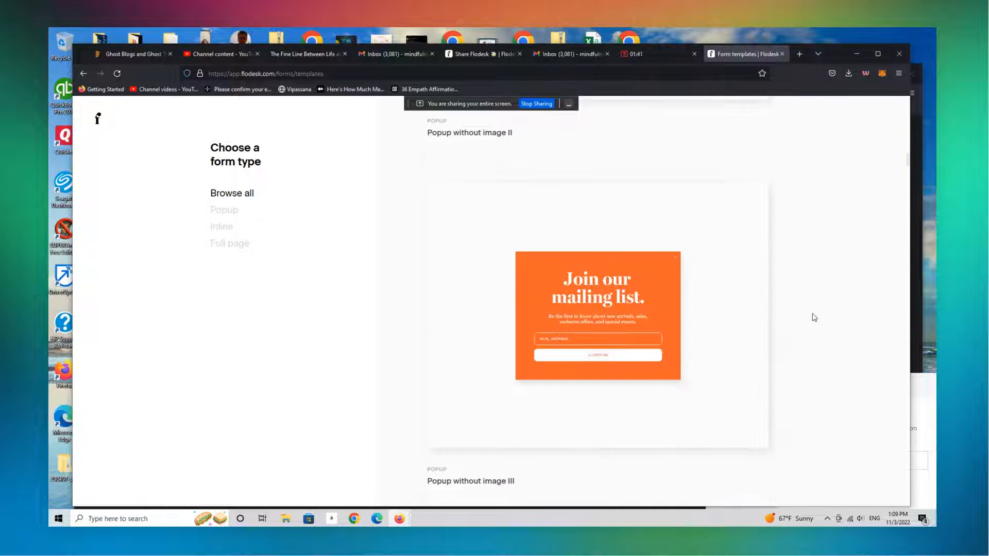
Limit the templates to the Full page type and examine the available full-page designs with images
click(236, 250)
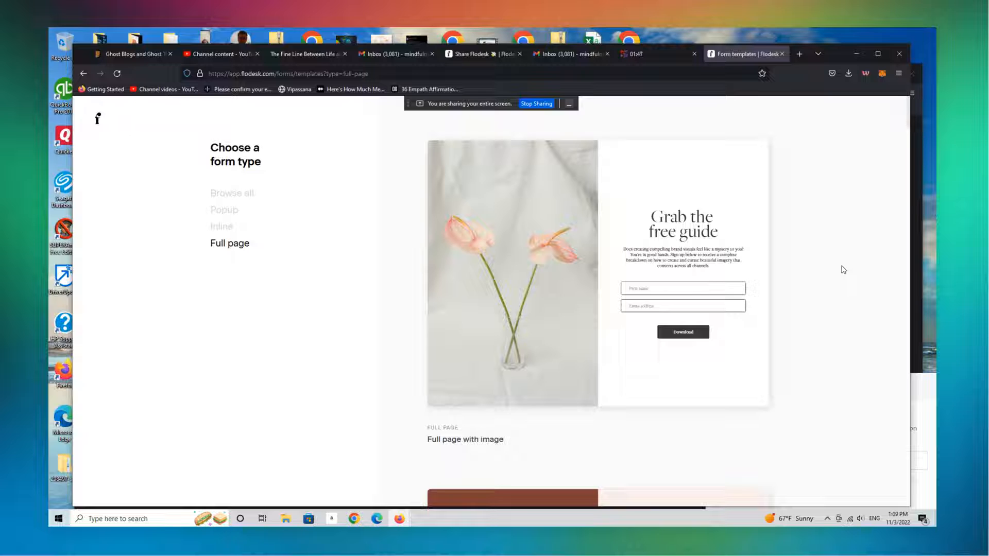
scroll(843, 270, down, 6)
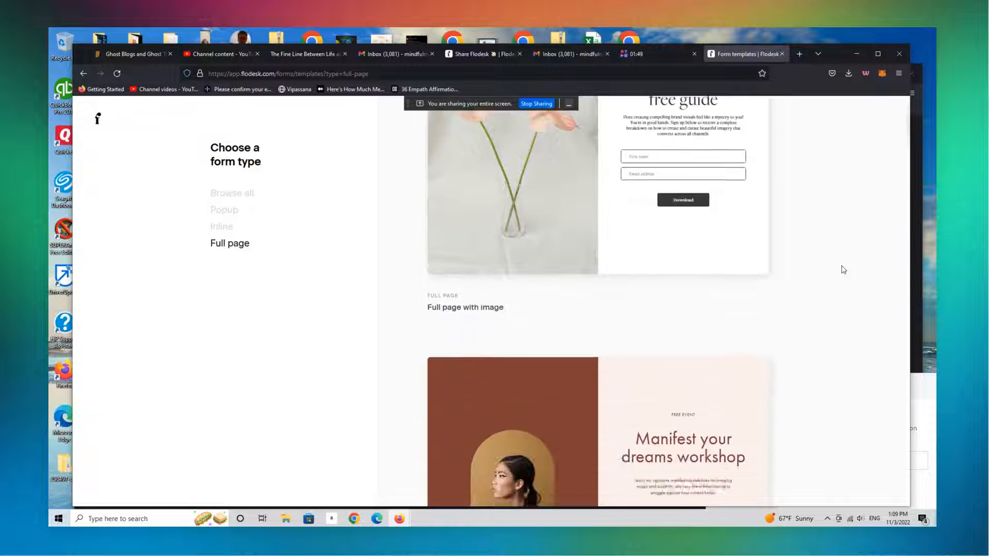
scroll(843, 269, down, 4)
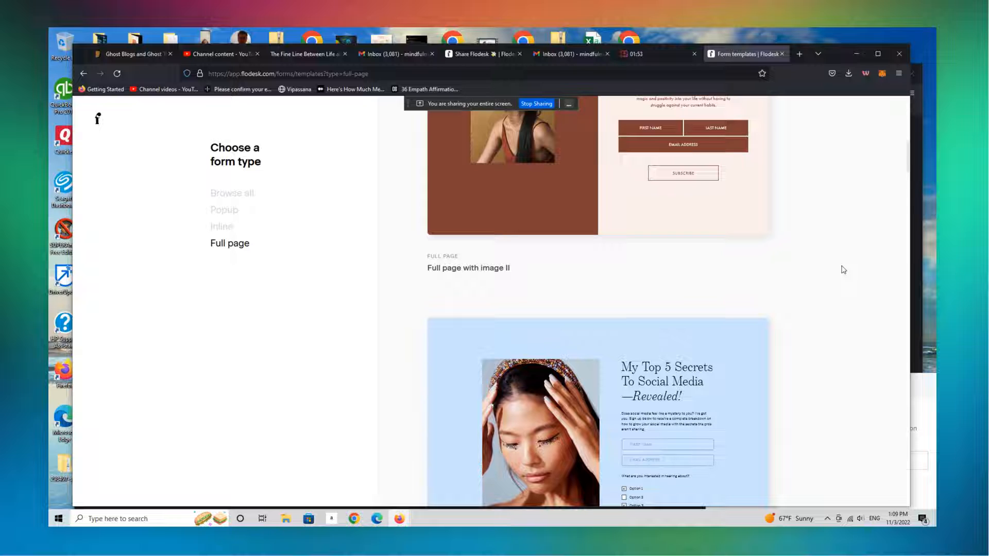
scroll(843, 269, down, 8)
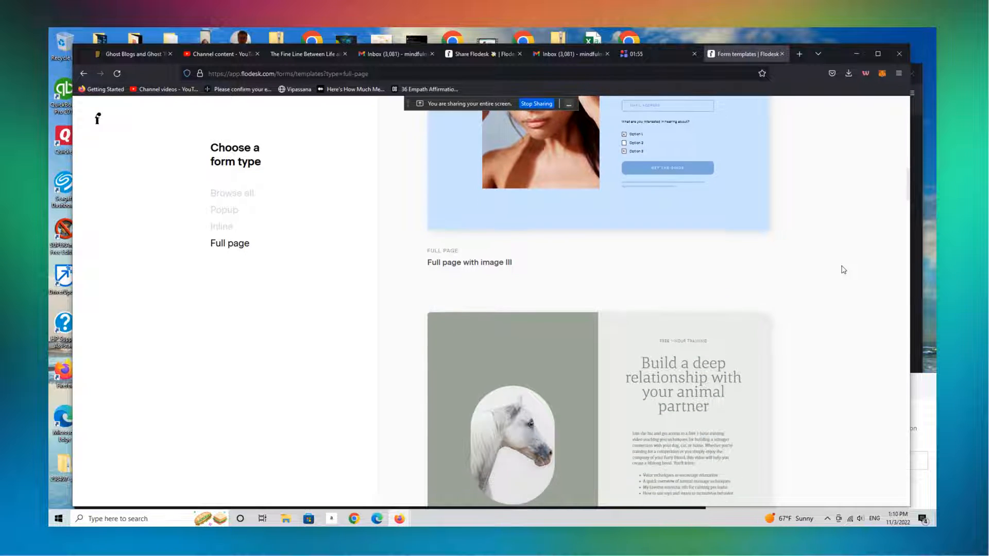
scroll(843, 270, down, 4)
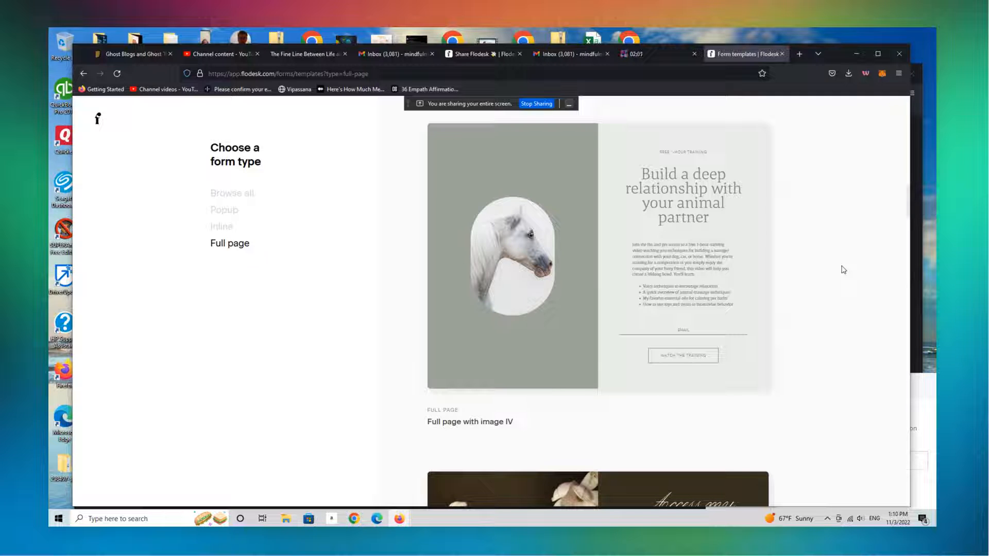
scroll(843, 269, down, 8)
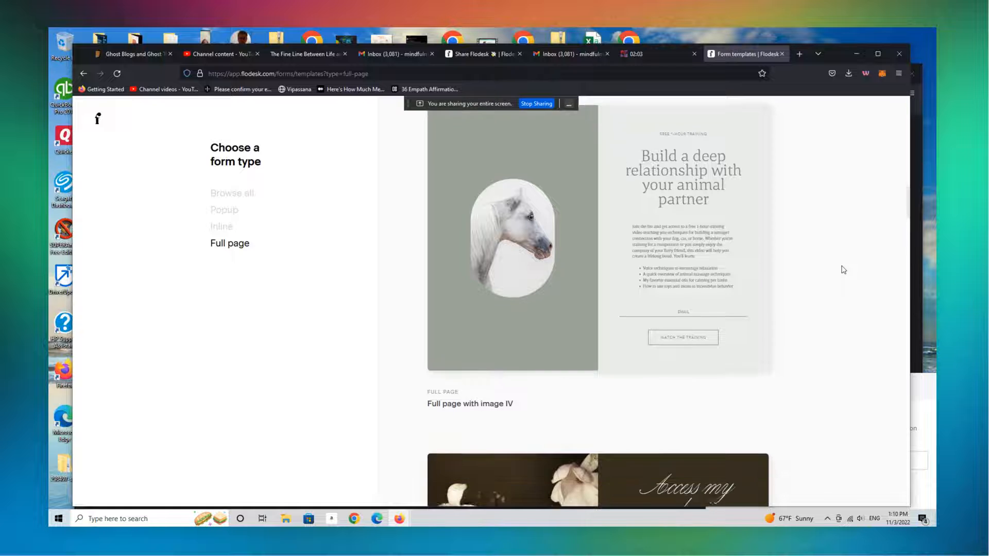
scroll(843, 269, down, 7)
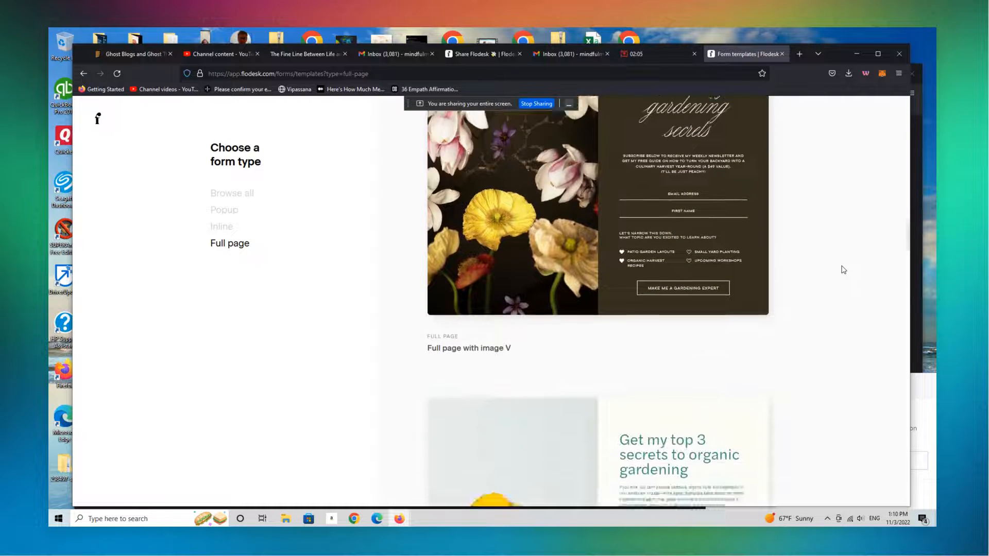
scroll(843, 269, down, 11)
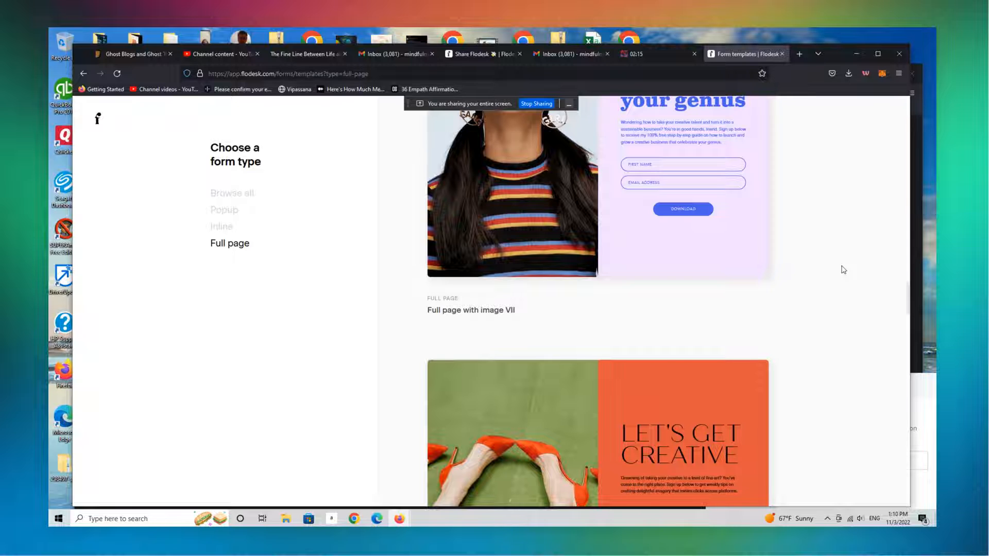
scroll(843, 270, down, 4)
scroll(844, 270, up, 8)
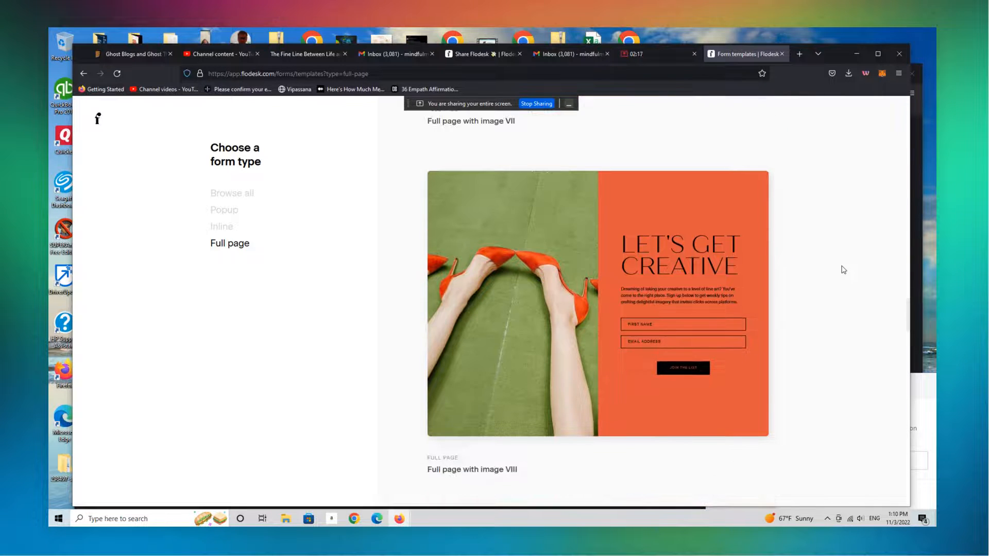
scroll(843, 269, up, 12)
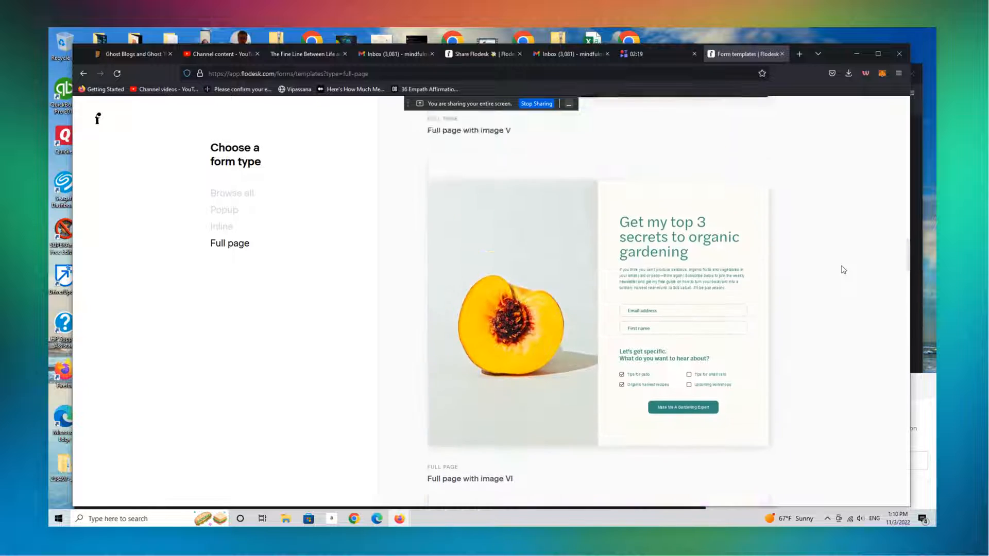
scroll(843, 269, up, 1)
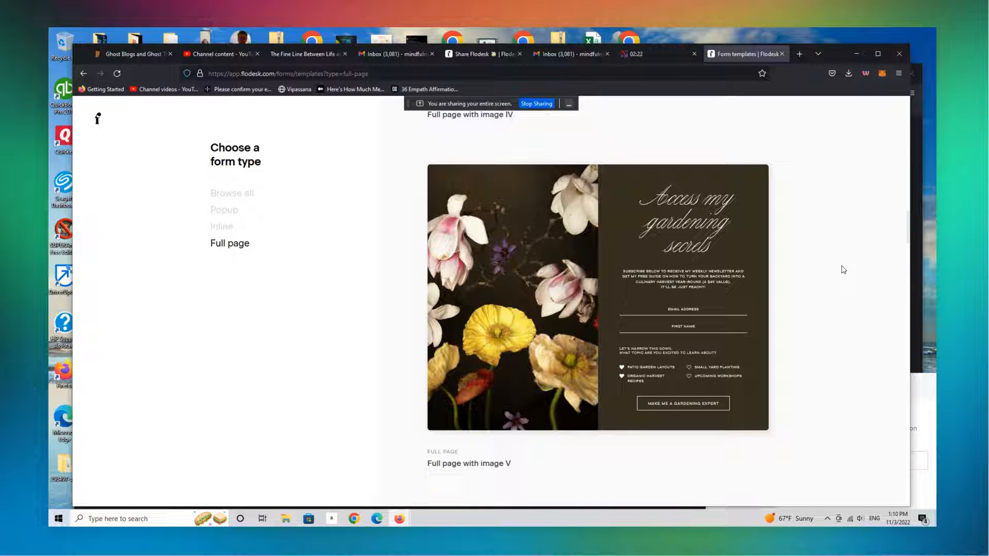
scroll(843, 269, up, 5)
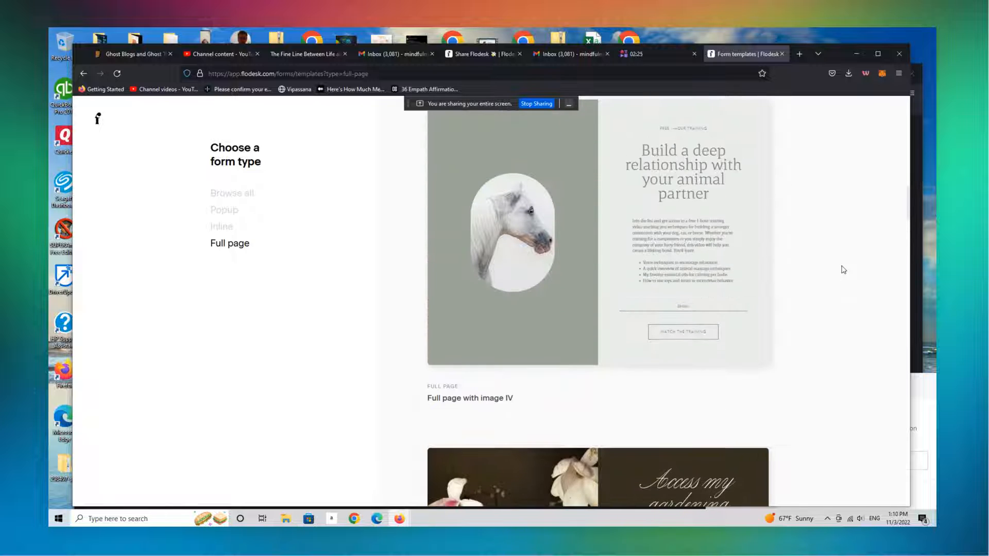
scroll(843, 269, up, 10)
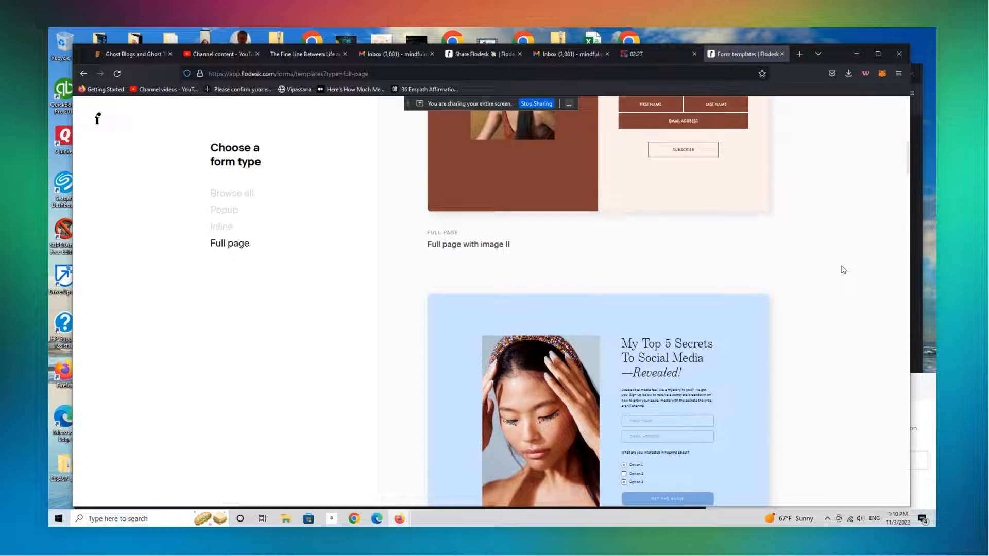
scroll(843, 269, up, 5)
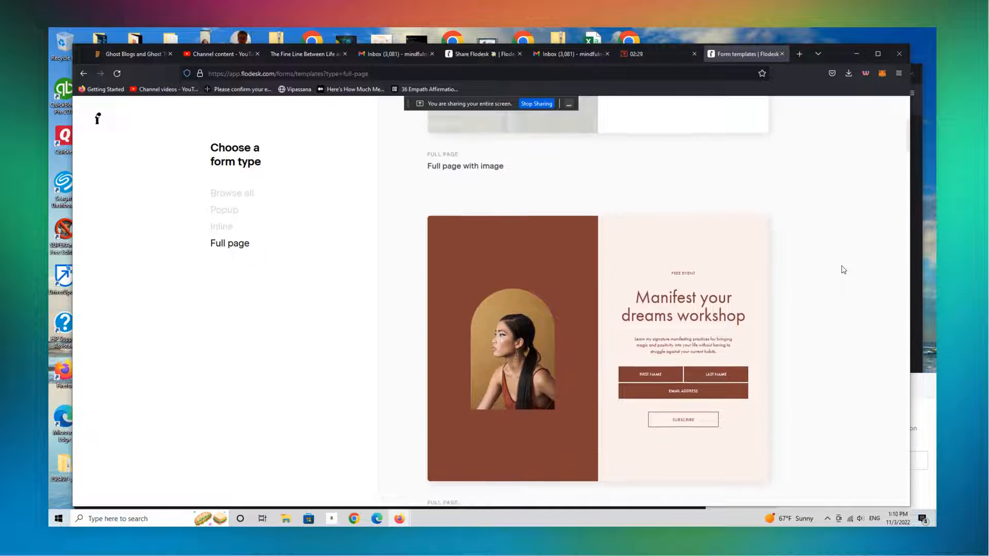
Choose the "Full page with image II" template with the Manifest your dreams workshop design for customizing
scroll(843, 269, down, 5)
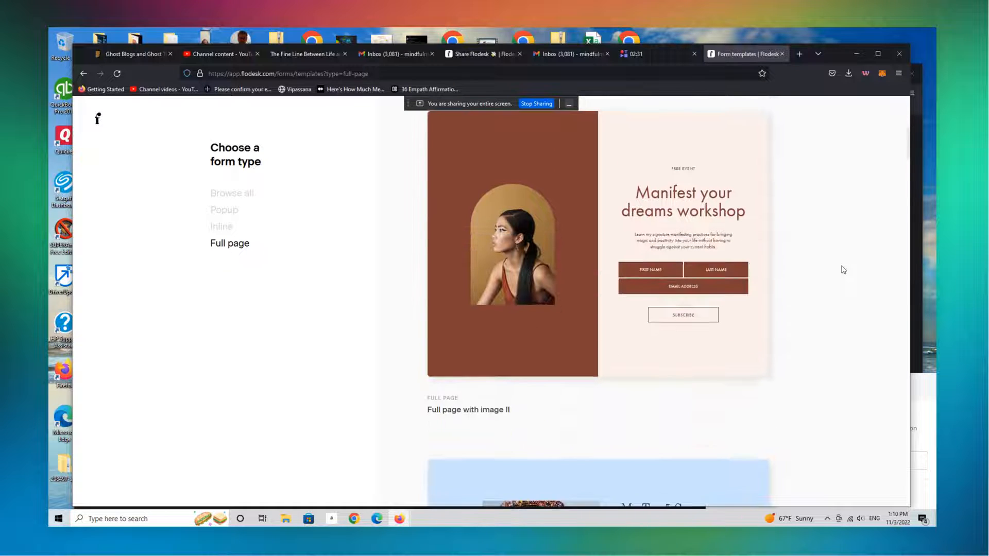
mouse_move(683, 351)
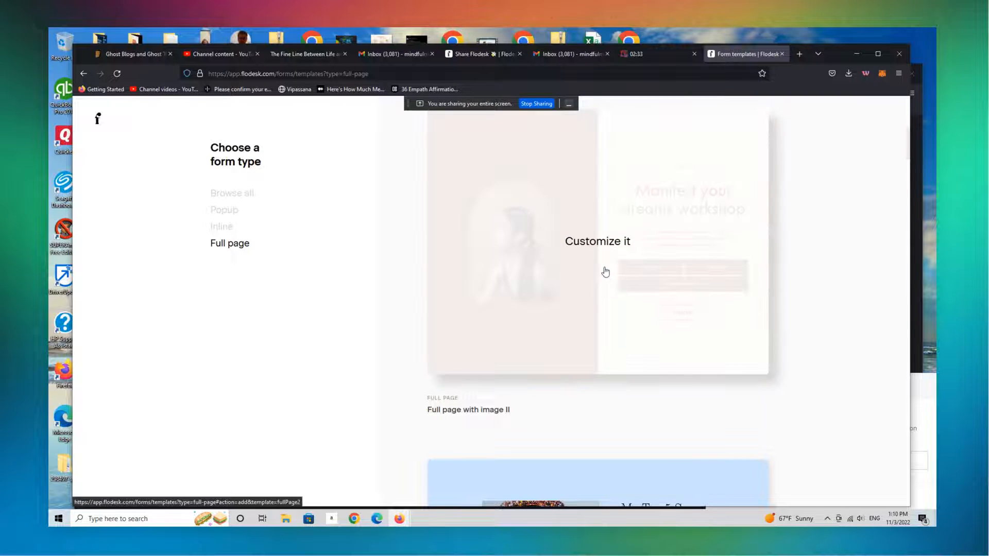
click(602, 246)
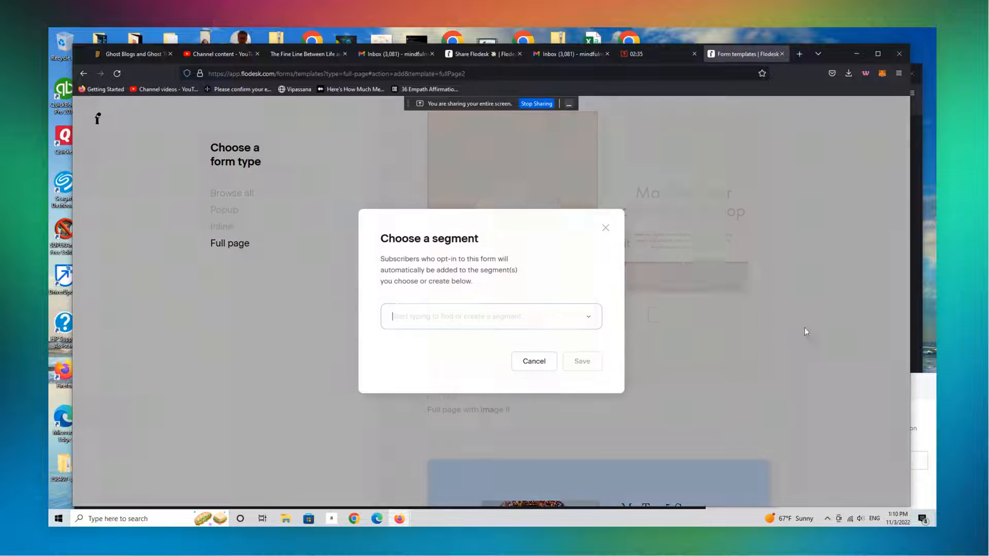
Create a new segment named "Nov 3 2022" for subscribers who opt in to this form
click(472, 312)
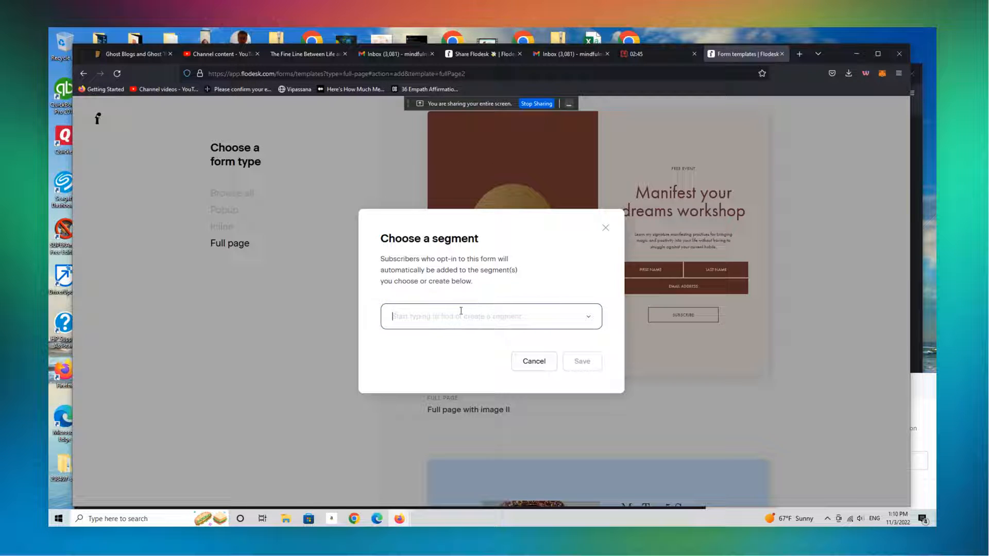
text(N)
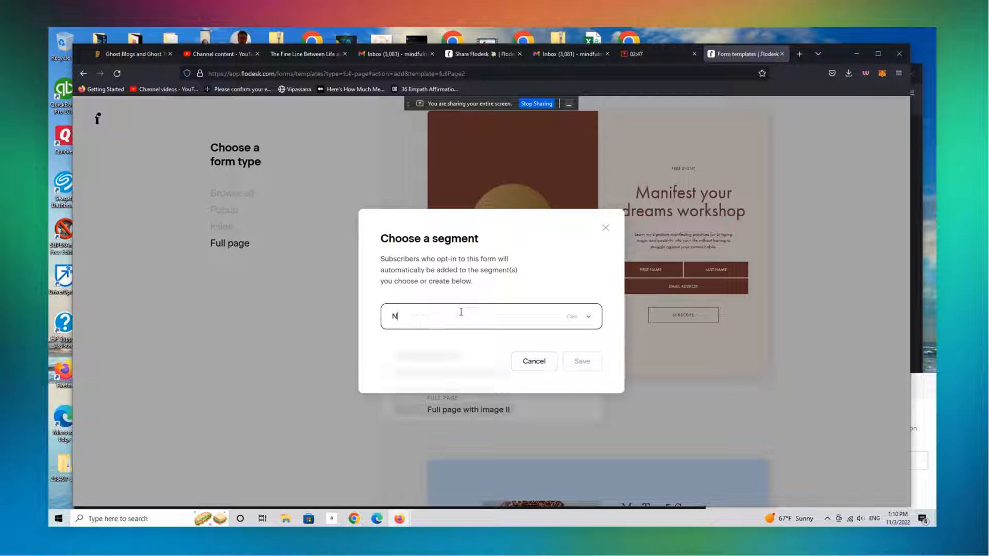
text(ov 3)
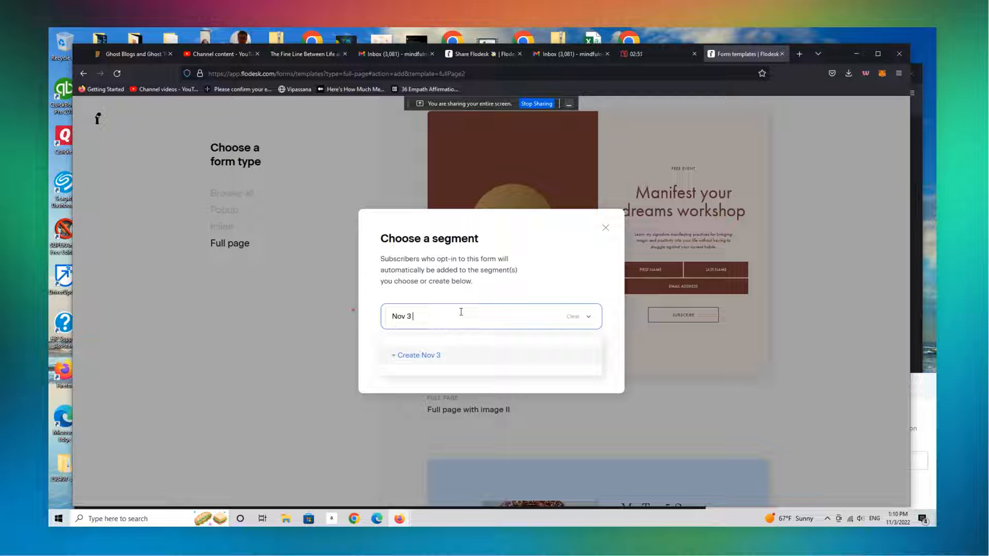
text( 2022)
click(449, 356)
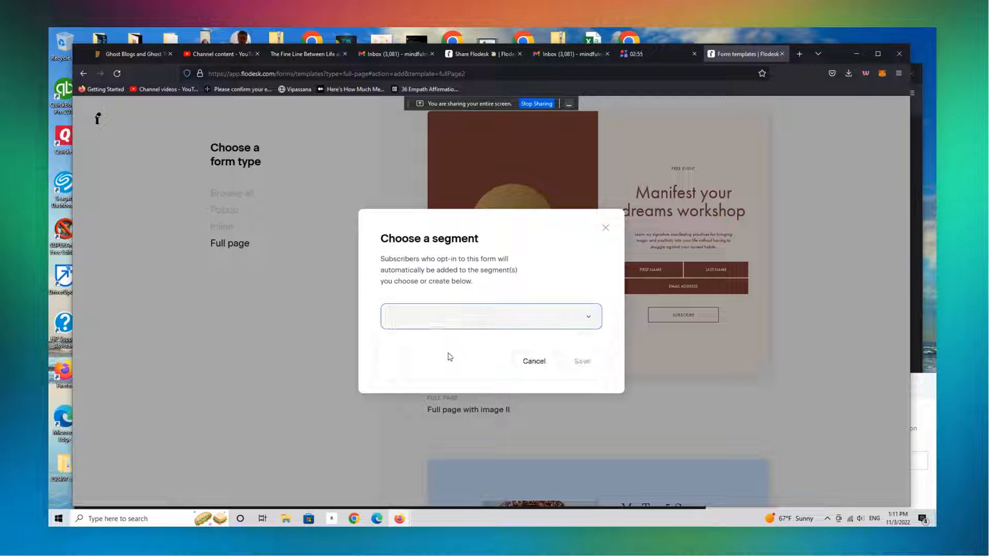
Look through the list of existing segments available for the form
click(593, 323)
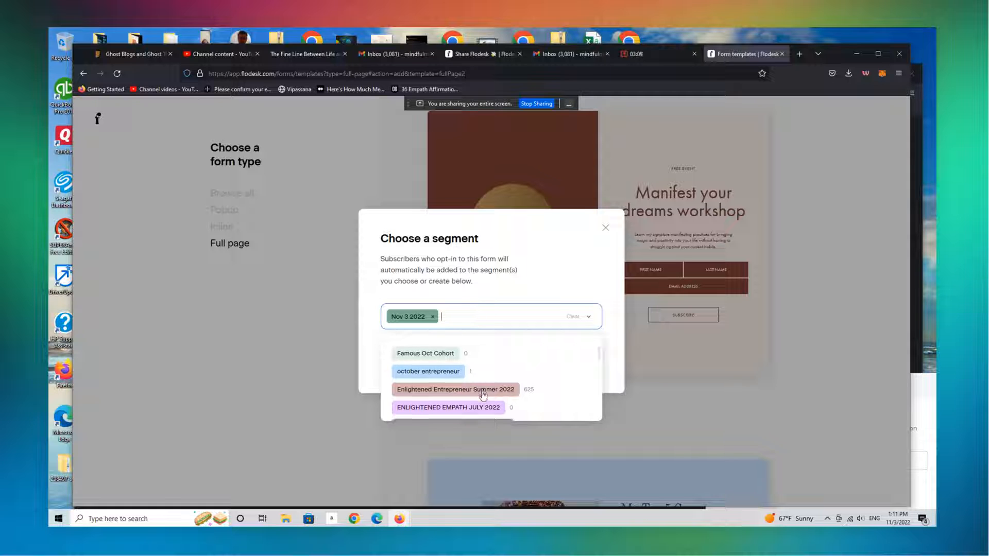
scroll(483, 396, down, 3)
scroll(482, 395, down, 5)
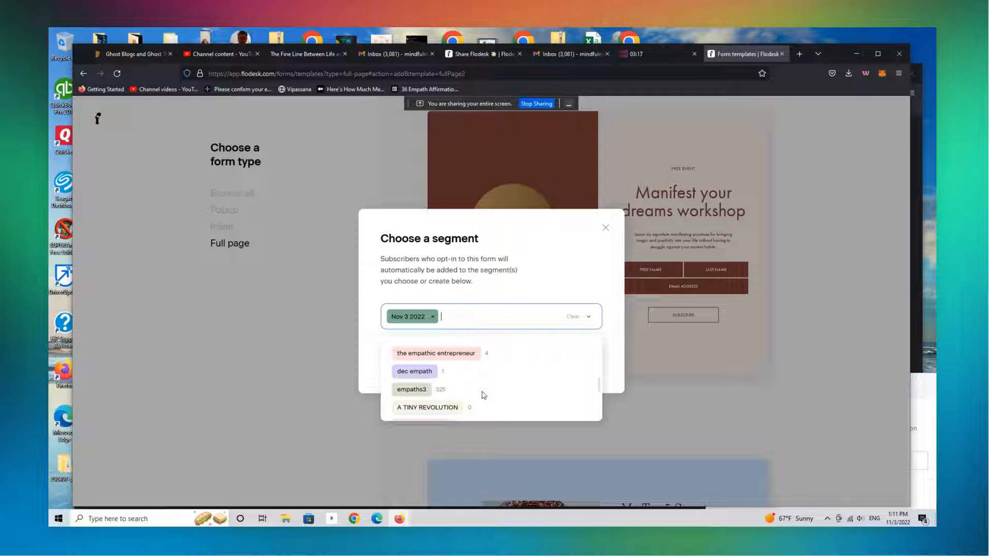
scroll(483, 395, down, 1)
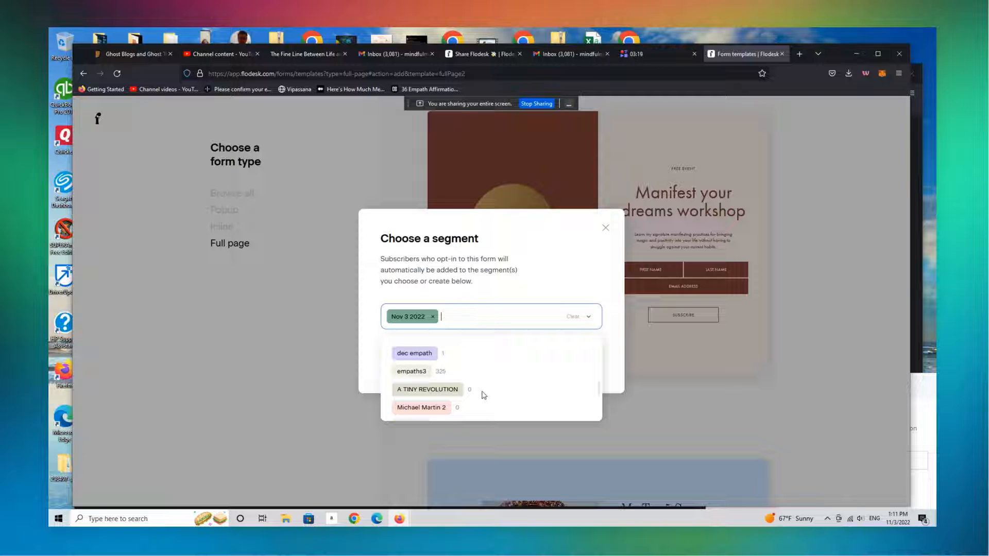
scroll(483, 395, down, 5)
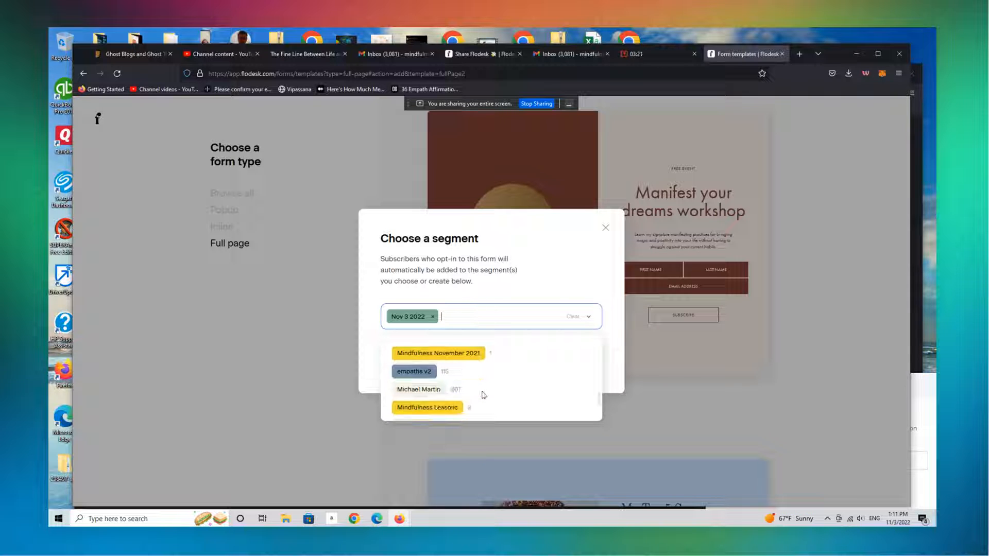
scroll(483, 395, down, 2)
scroll(483, 395, up, 10)
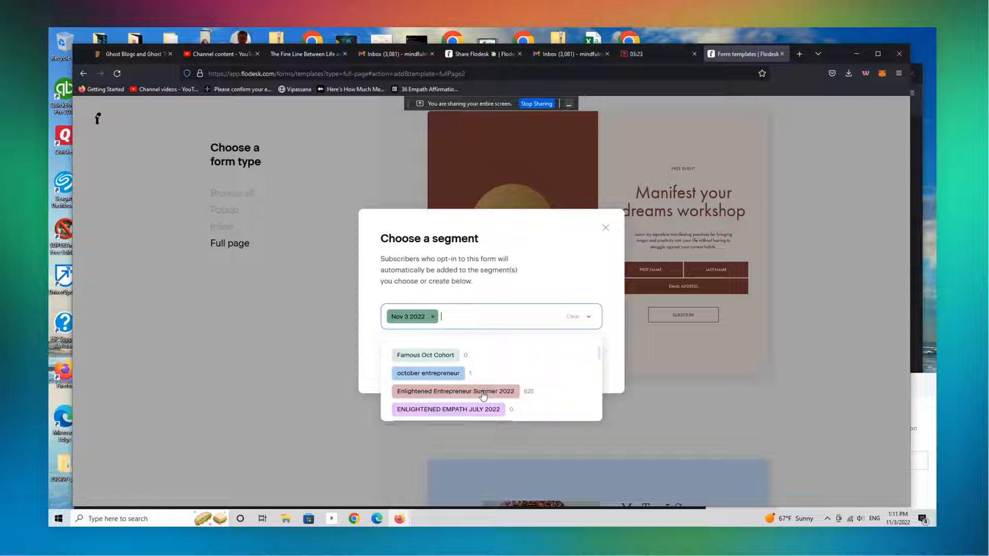
scroll(483, 395, down, 4)
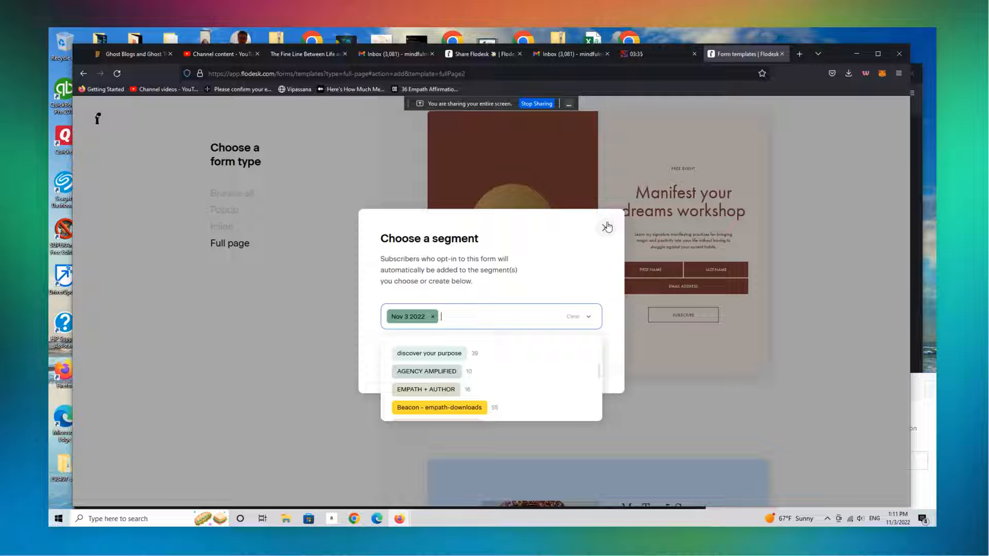
Remove the EMPATH + AUTHOR segment from the selection and save the form with the Nov 3 2022 segment
key(Return)
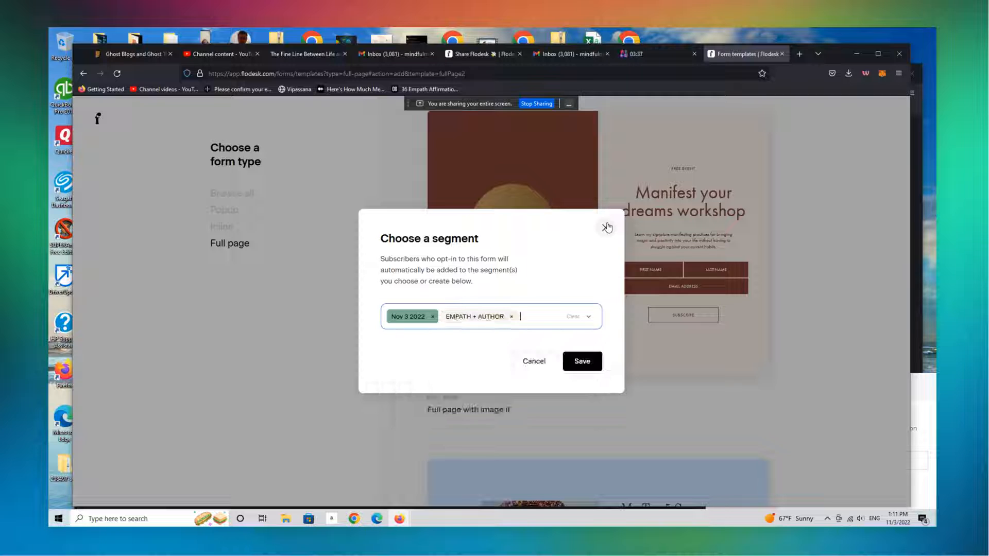
click(511, 316)
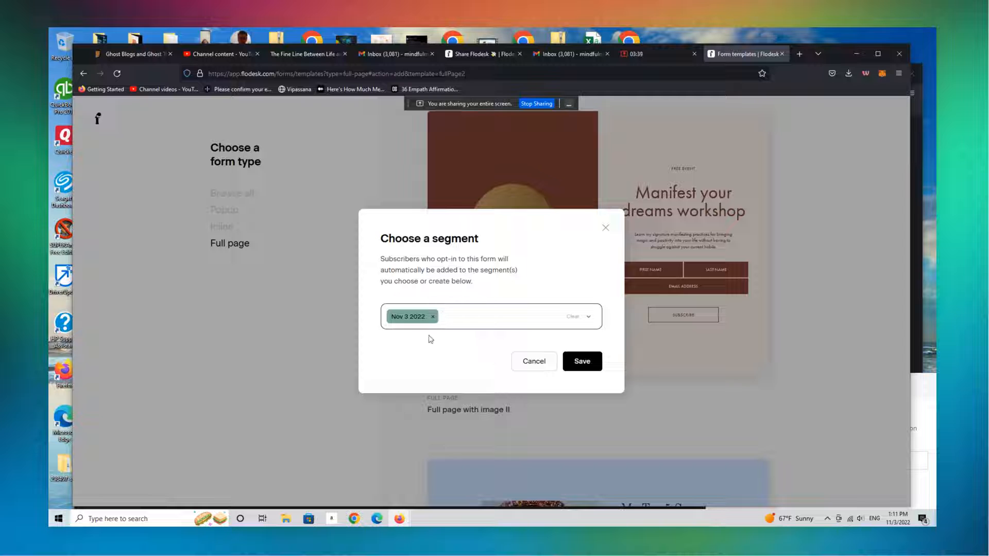
click(581, 364)
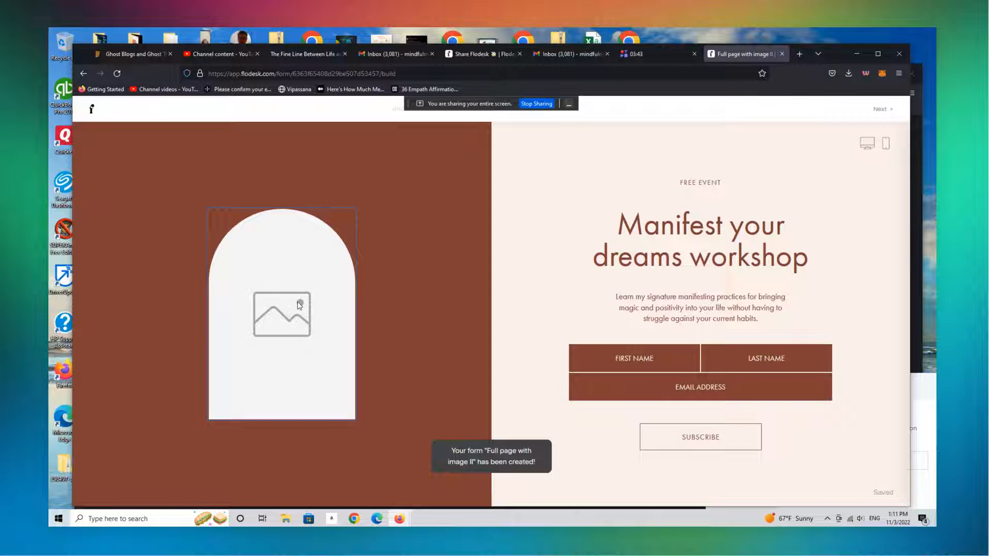
Upload the 112.Job-application illustration from the blush designs folder into the form's arched image placeholder
click(298, 326)
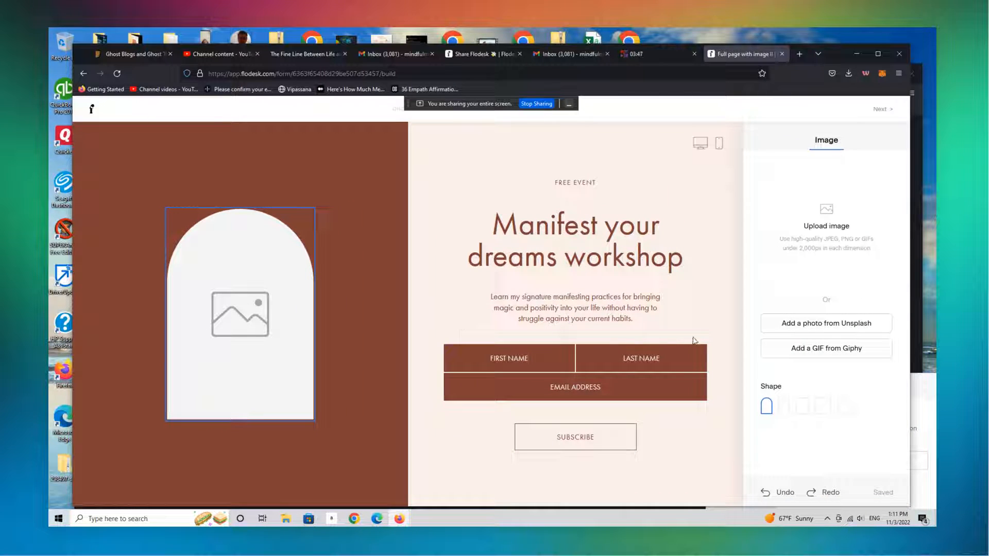
click(835, 233)
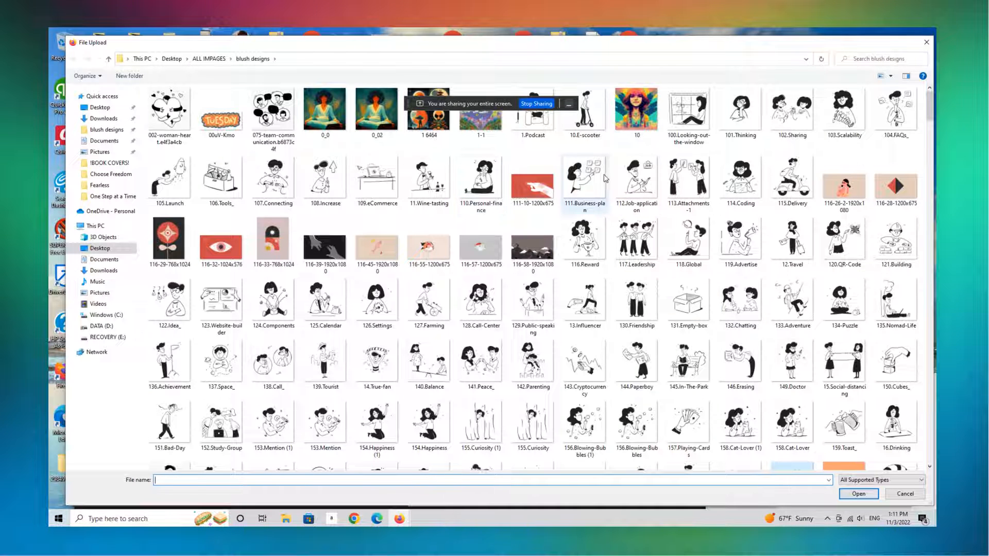
click(646, 182)
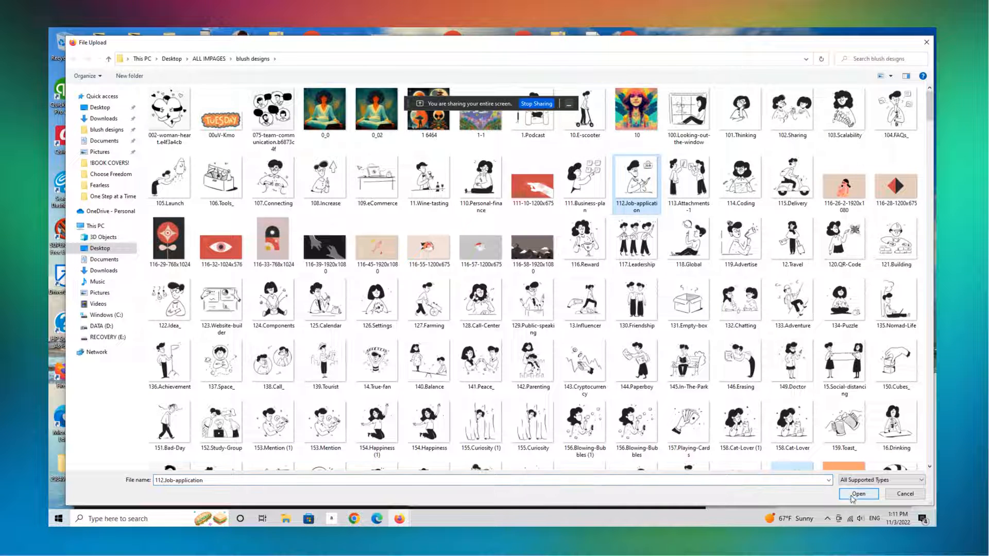
click(856, 495)
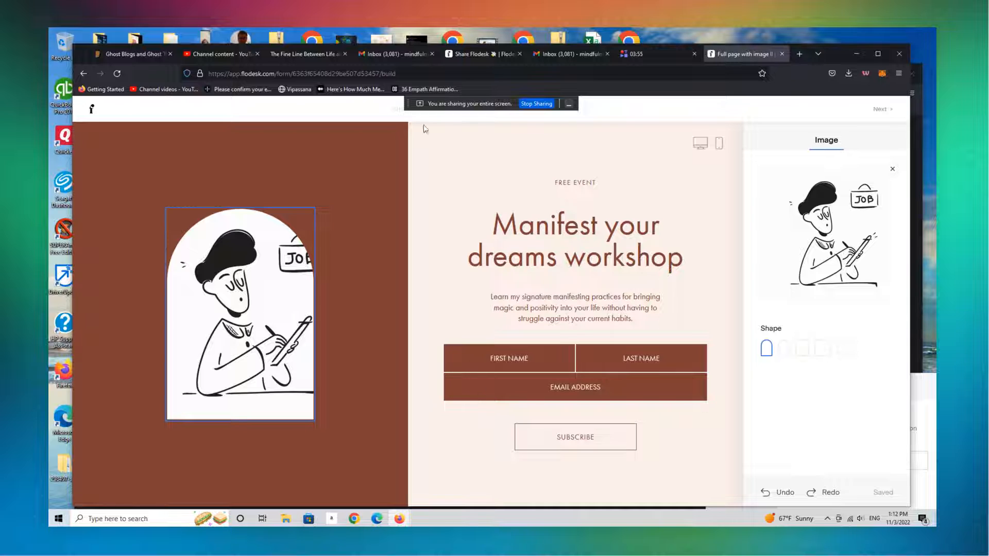
Switch the form's Image on mobile setting off and on again, and enable Preferences for opting in to different segments
click(395, 201)
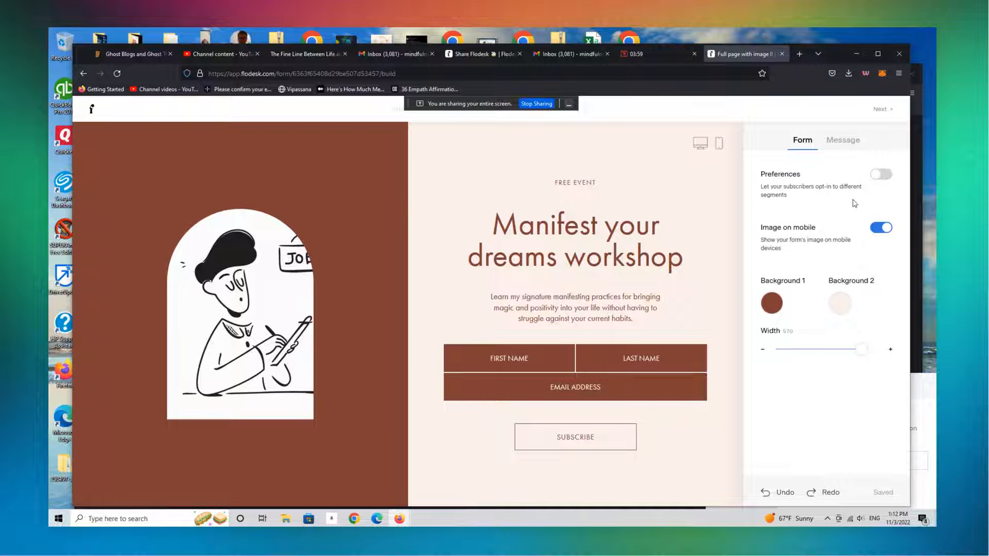
click(880, 228)
click(883, 232)
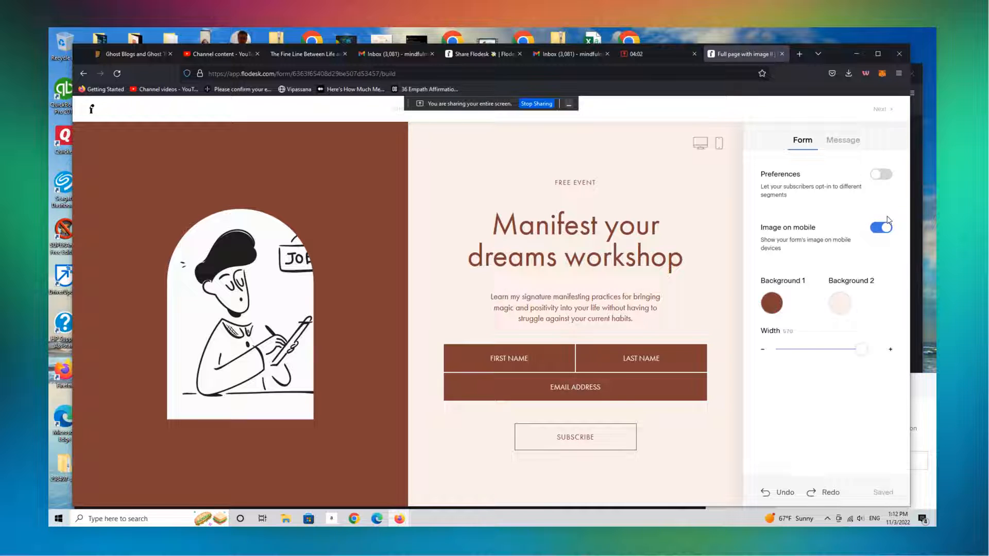
click(886, 176)
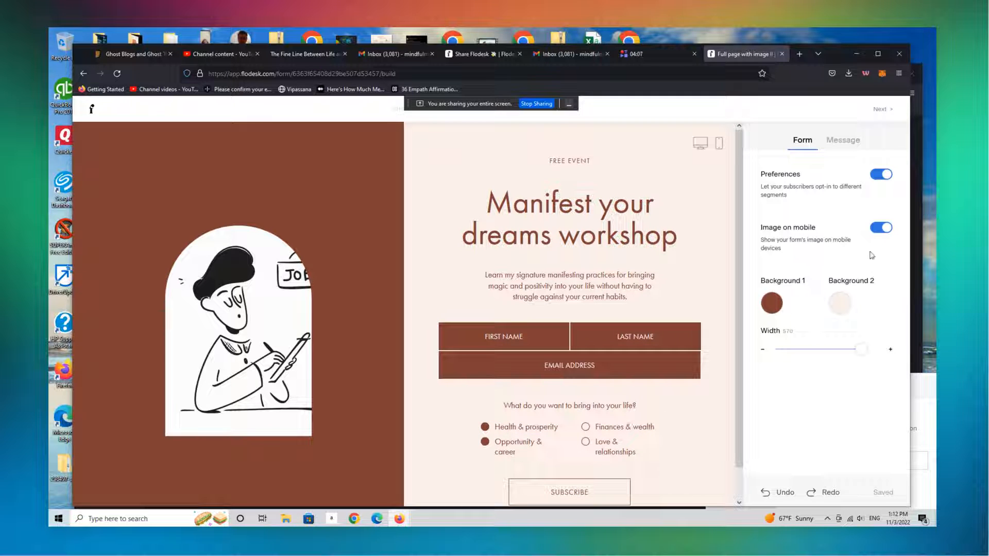
Rename the first preference option, Health & prosperity, to "Health & wealth"
click(524, 427)
drag(525, 427, 554, 427)
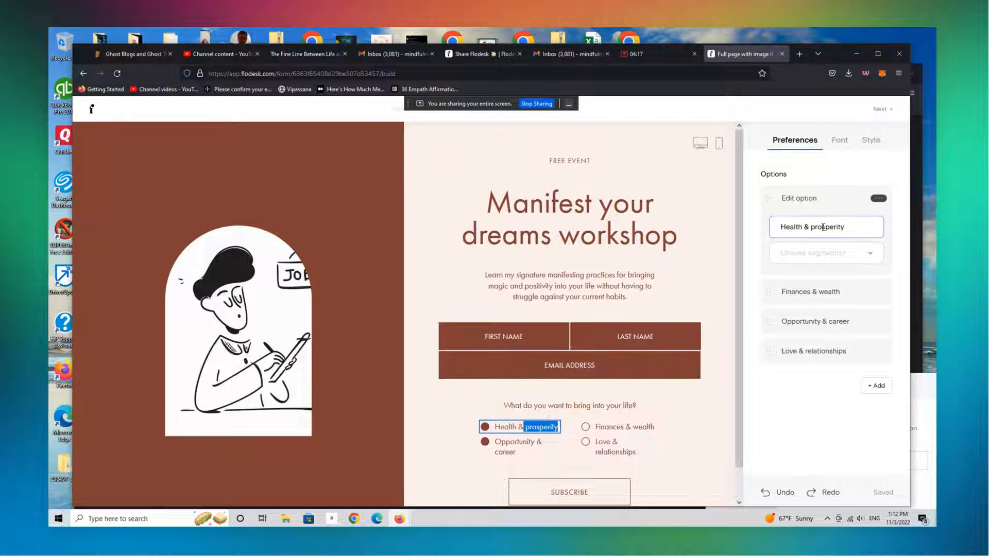
click(854, 225)
key(BackSpace)
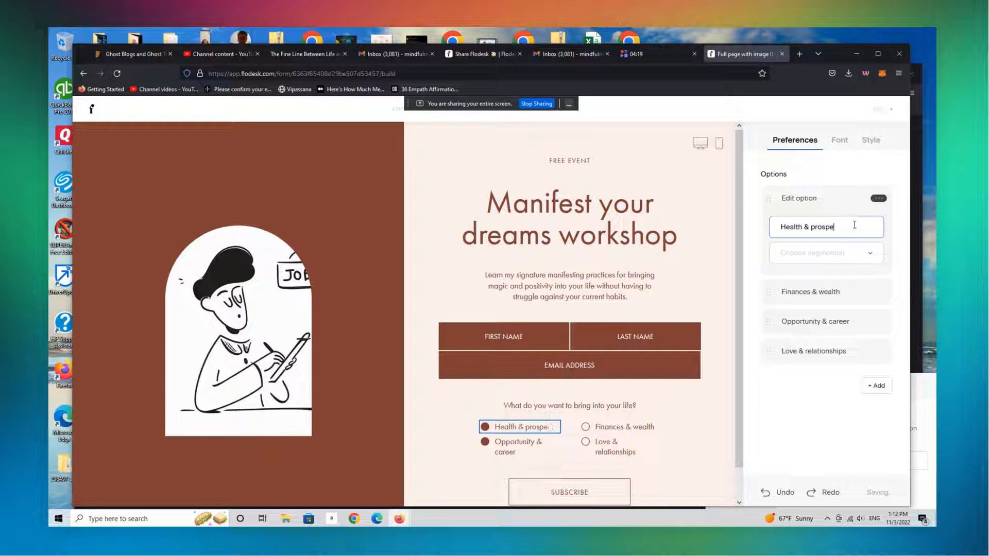
key(BackSpace)
key(BackSpace)
key(BackSpace)
key(BackSpace)
key(BackSpace)
key(BackSpace)
text(wealth)
mouse_move(885, 197)
click(807, 148)
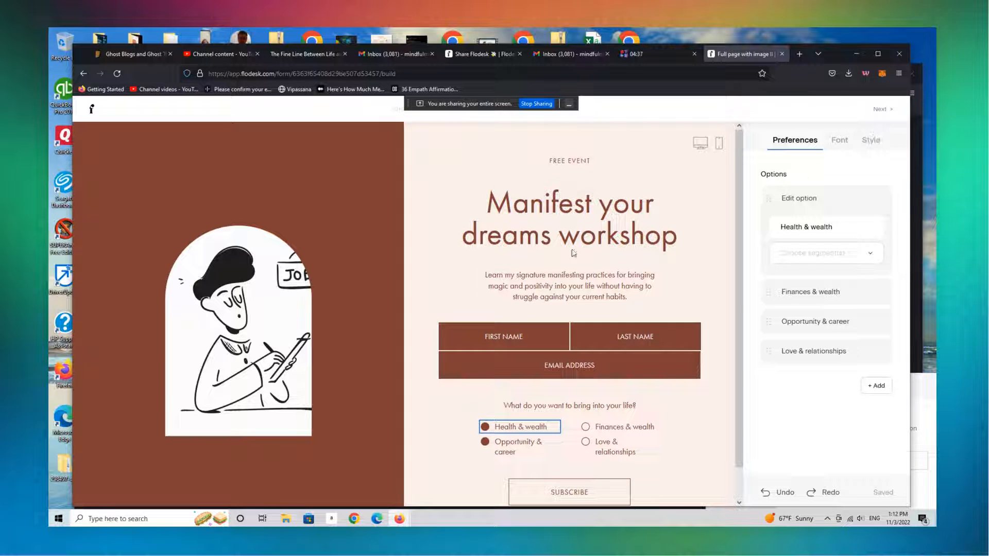
Try the rectangular and oval shapes on the form image and return it to the arch shape
click(233, 324)
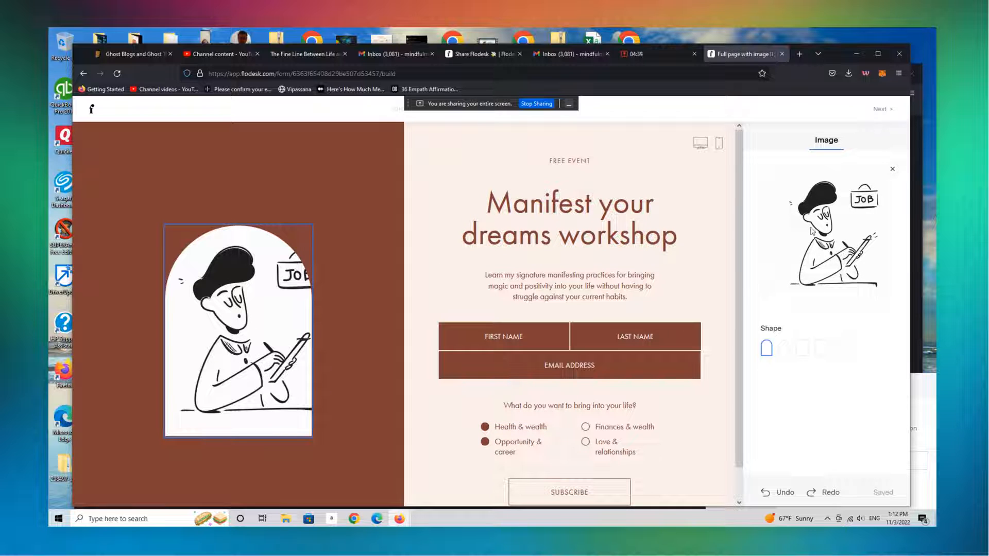
click(802, 349)
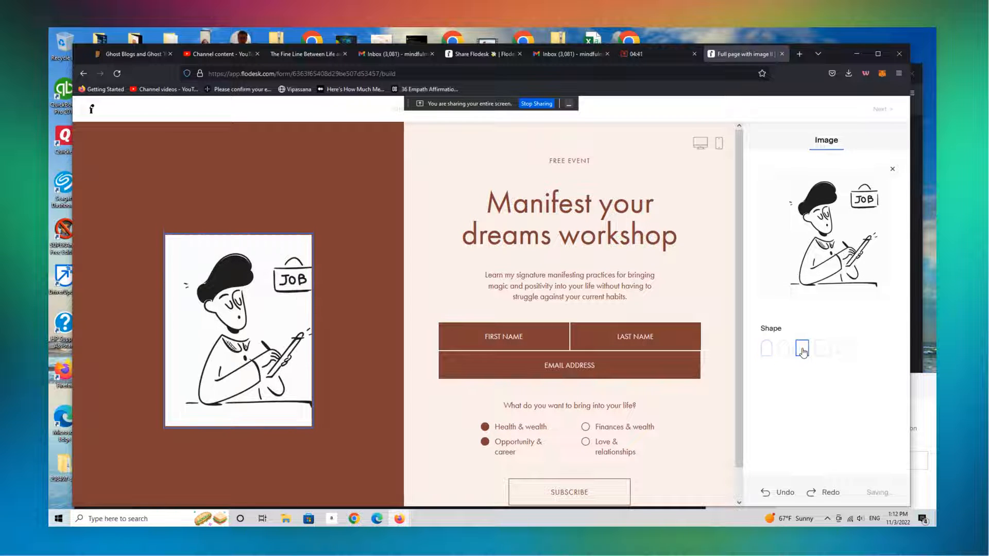
click(783, 349)
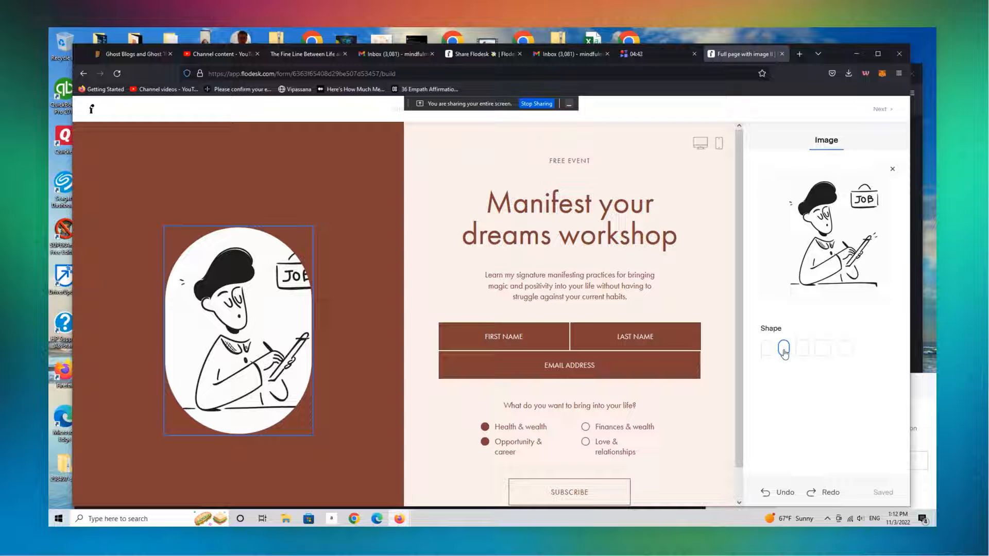
click(767, 349)
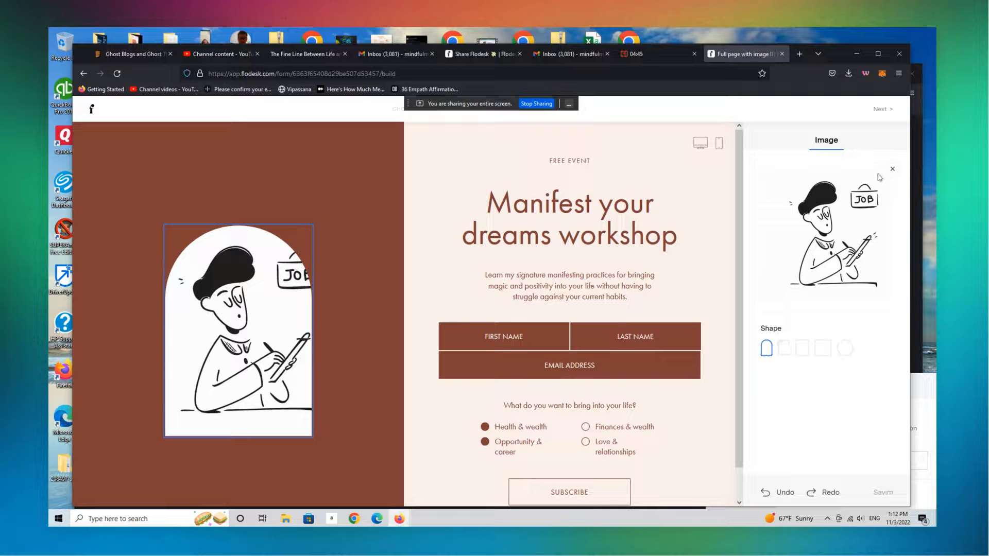
Replace the form image with the halloween picture from the blush designs folder, using the arch shape
click(892, 169)
click(838, 225)
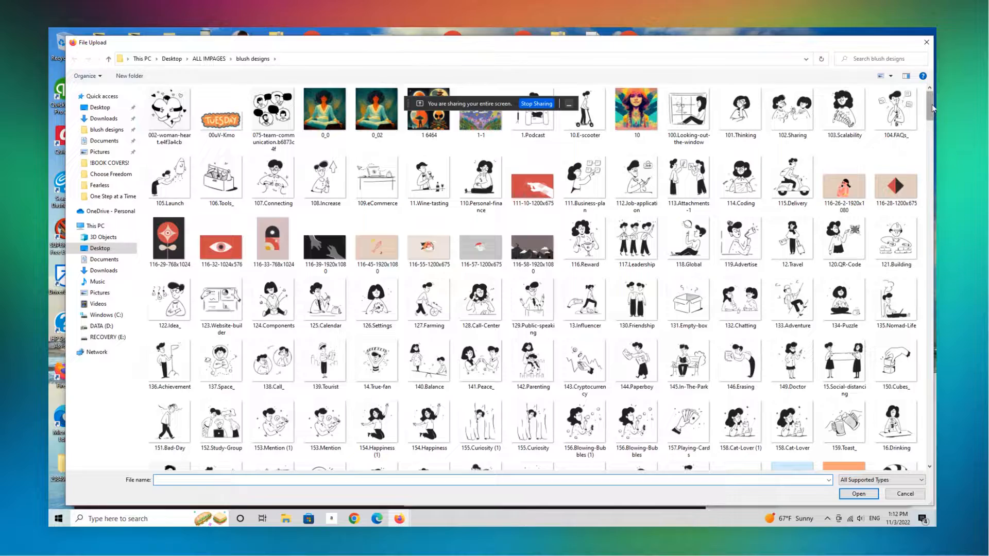
mouse_move(932, 104)
mouse_down()
mouse_move(922, 216)
mouse_move(917, 100)
mouse_up()
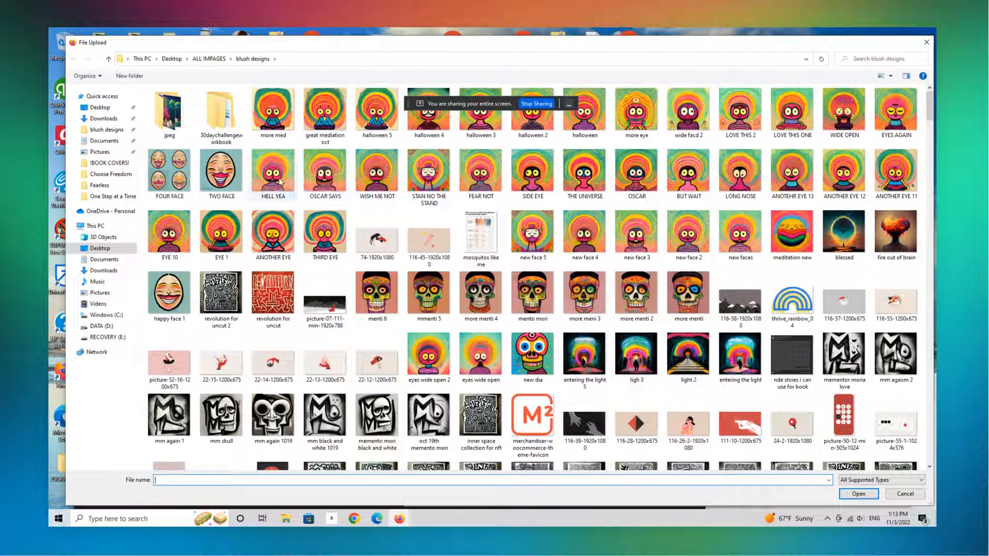
click(592, 128)
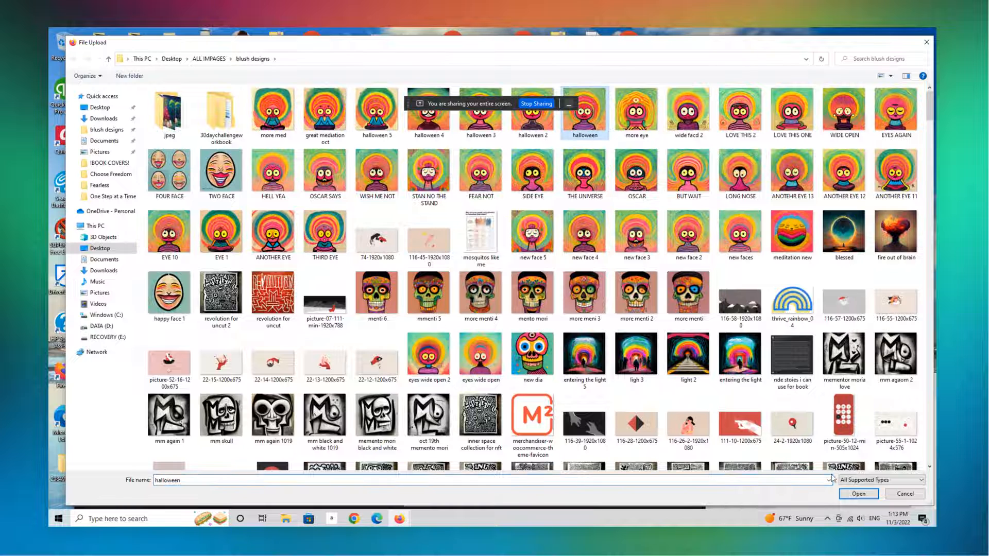
click(858, 493)
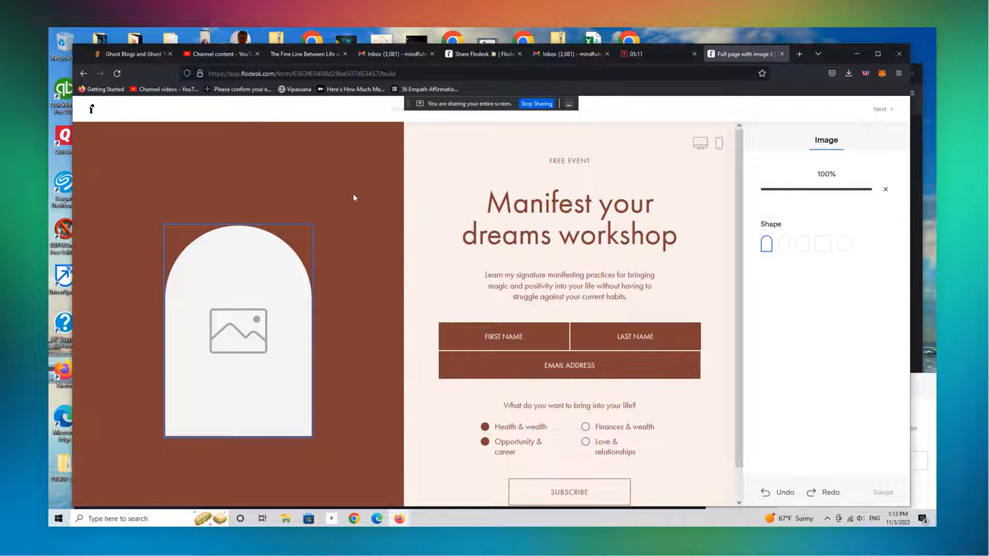
click(784, 350)
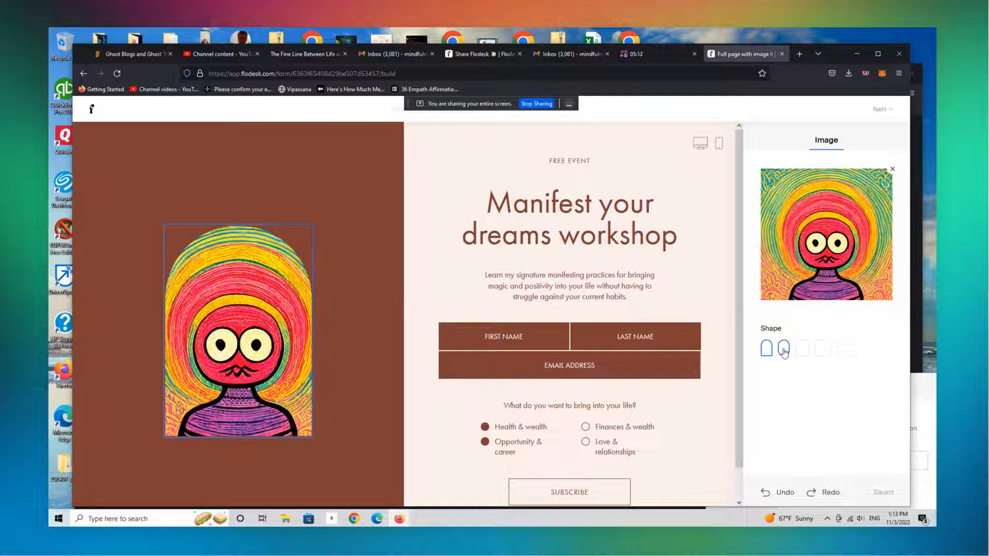
click(766, 349)
Replace the form's "Manifest your dreams workshop" headline with "NFT Drop coming Soon"
click(530, 213)
drag(530, 213, 705, 237)
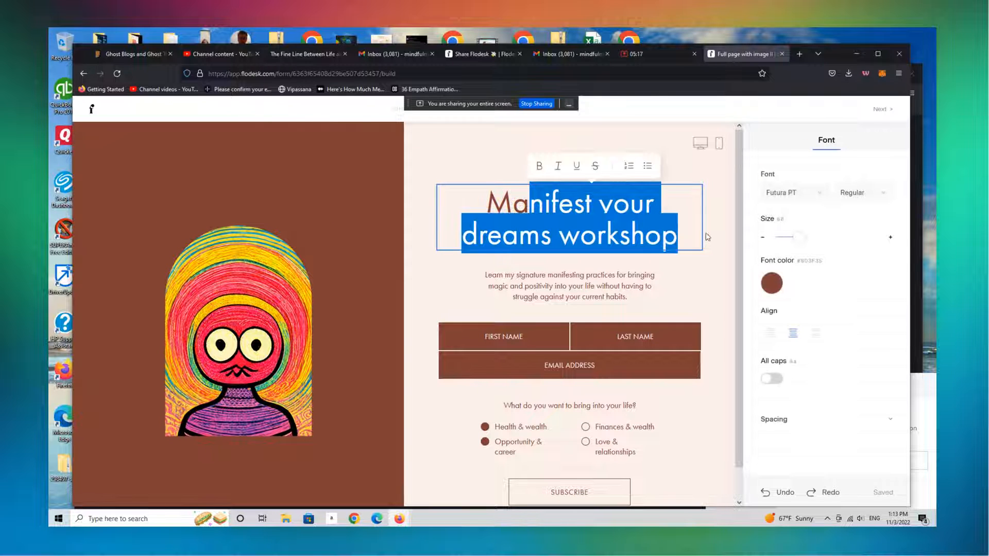
key(BackSpace)
key(BackSpace)
key(BackSpace)
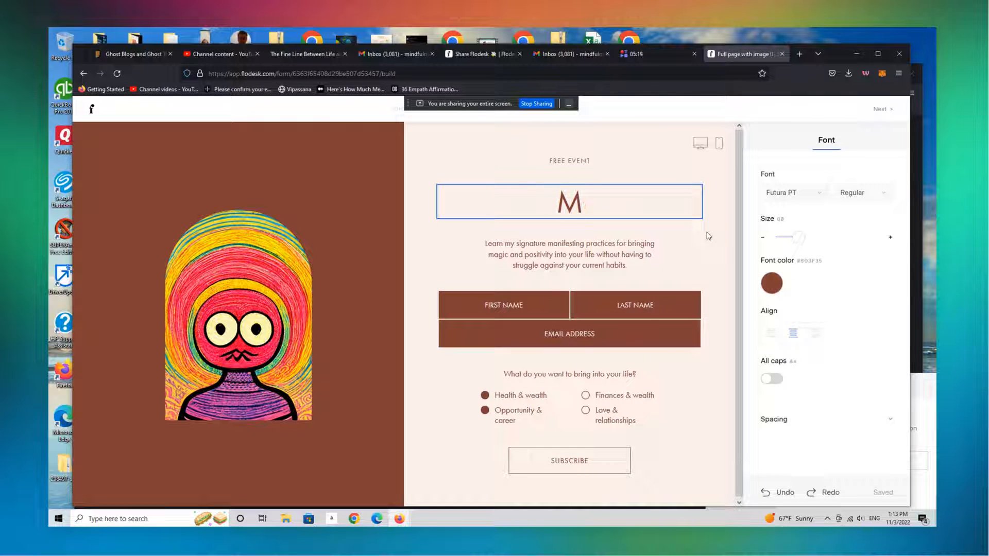
text(NFT D)
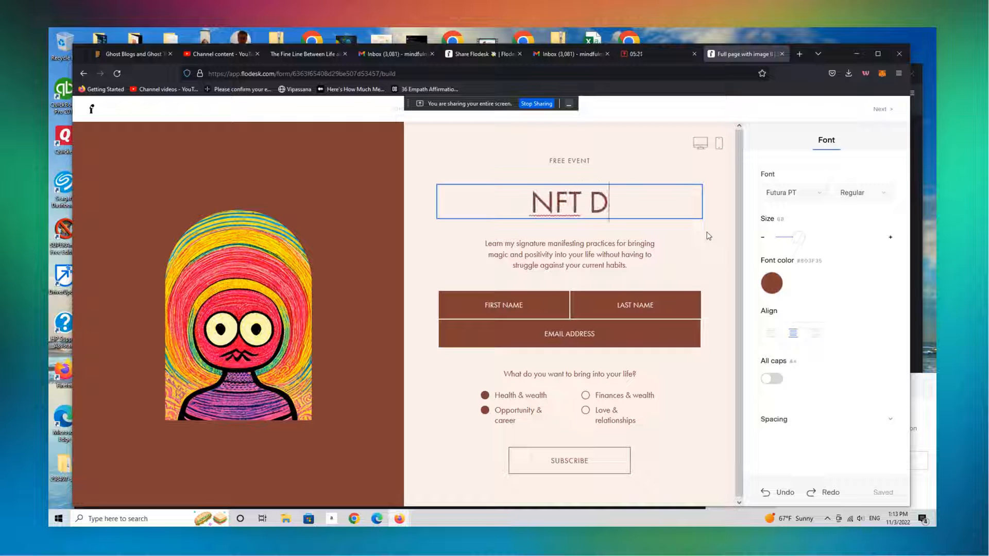
text(rop coming)
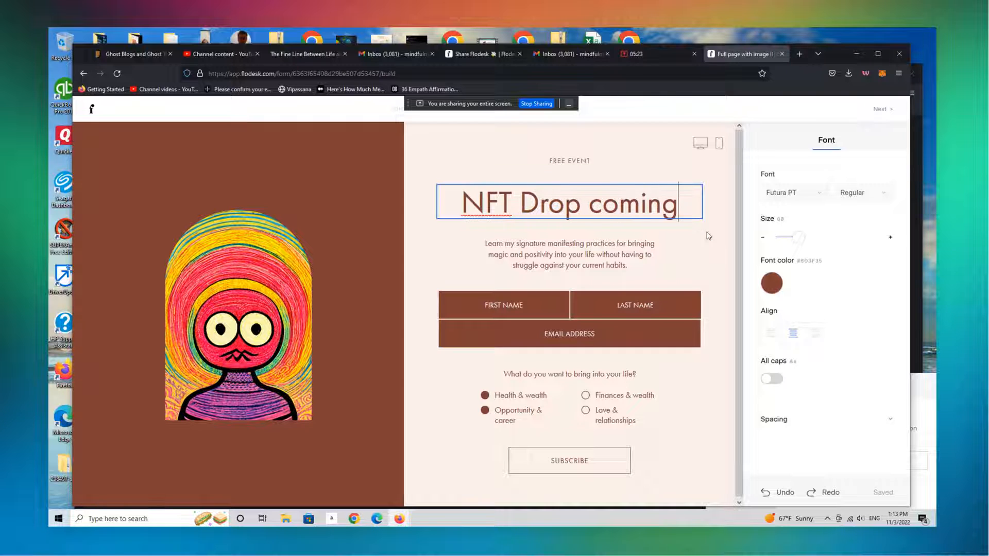
text( Soon!)
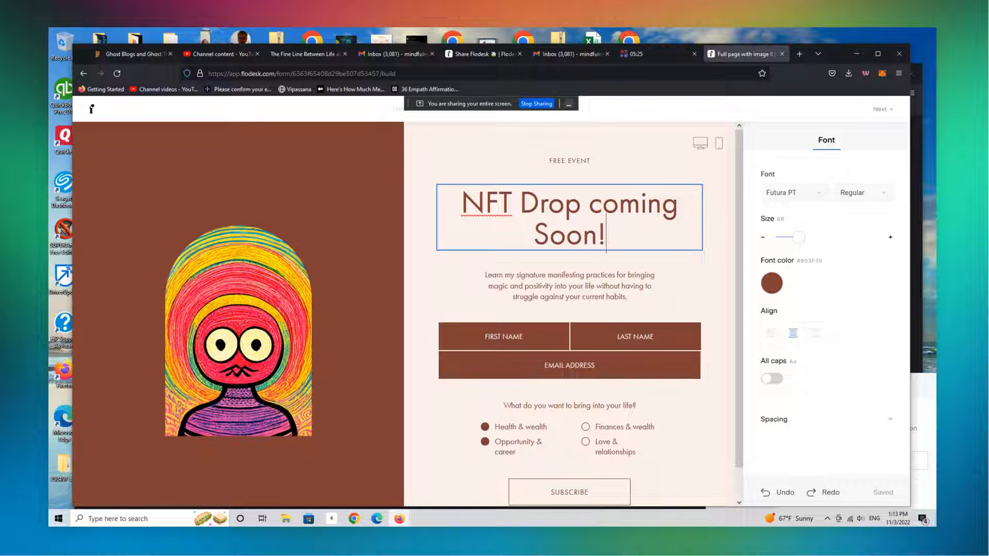
Add an exclamation mark to the headline and rewrite the description as "Learn how to create your own NFT collection with our fun new 90 minute crash course!"
click(533, 275)
drag(534, 275, 641, 288)
key(BackSpace)
key(BackSpace)
key(BackSpace)
key(BackSpace)
key(BackSpace)
key(BackSpace)
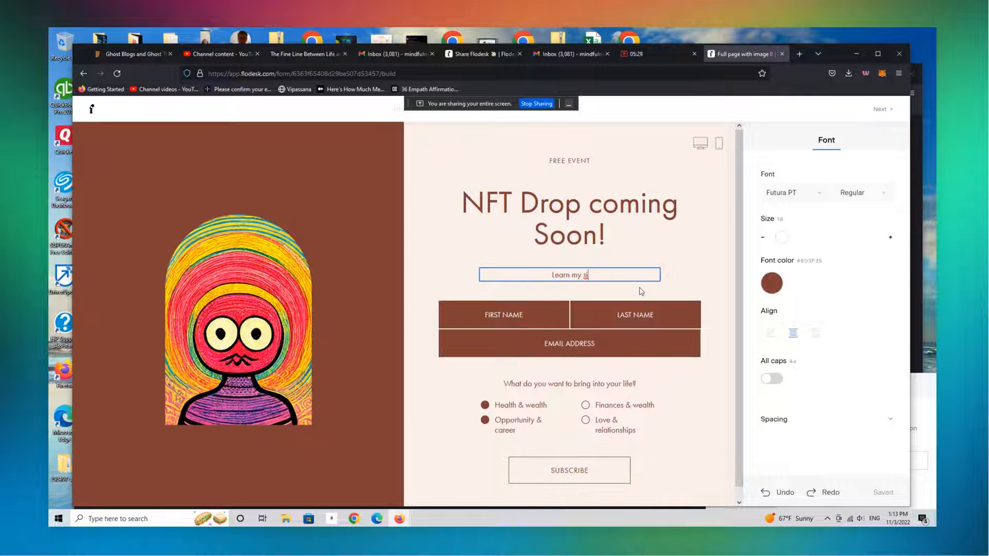
key(BackSpace)
key(BackSpace)
key(BackSpace)
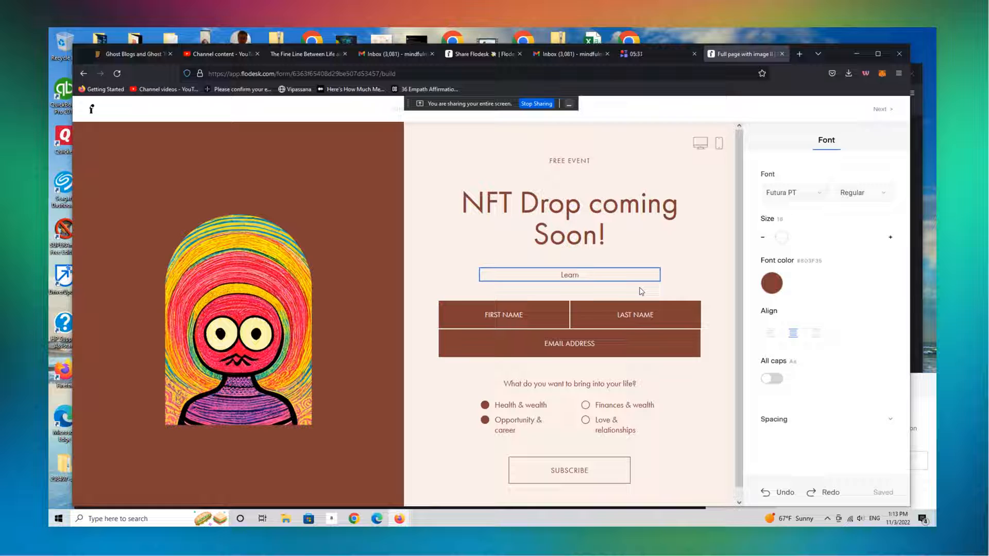
text(how to create your own NFT col)
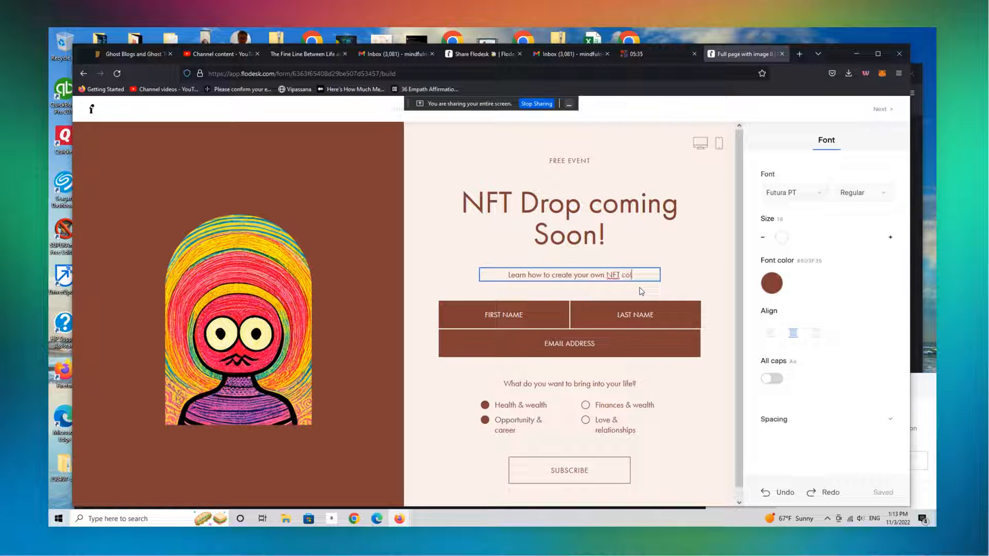
text(lection with our fun new 9)
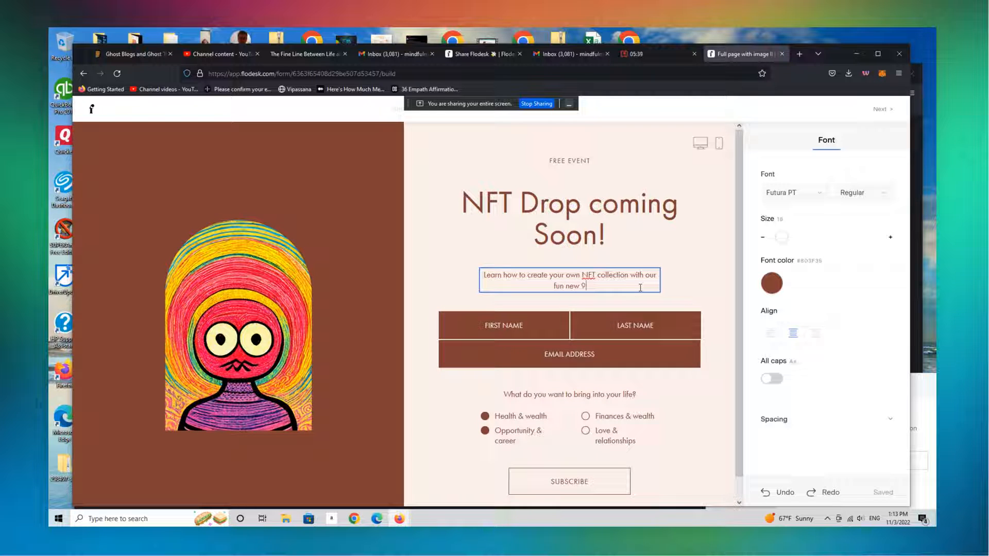
text(0 minute crash course!)
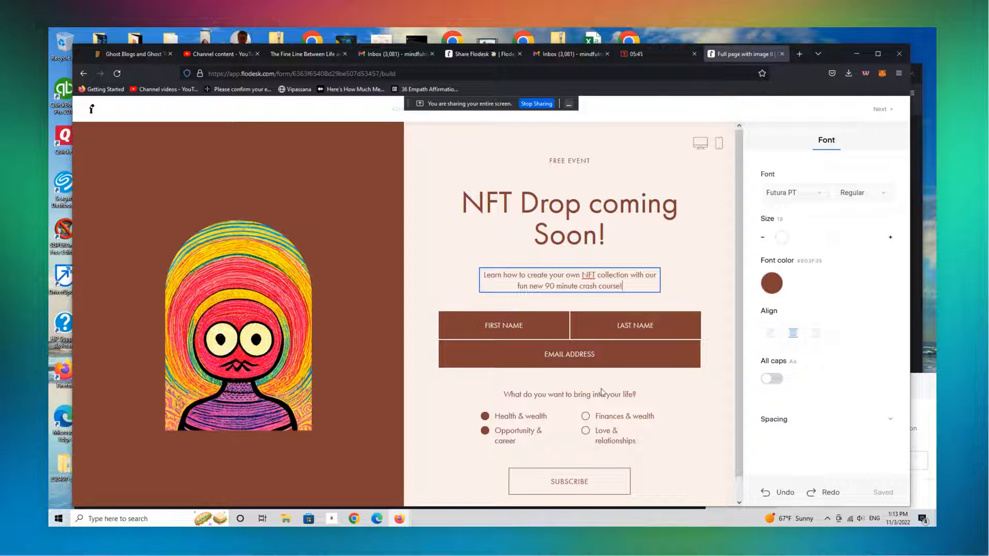
Preview the whole form in the mobile layout and in the desktop layout, and return to editing
click(636, 395)
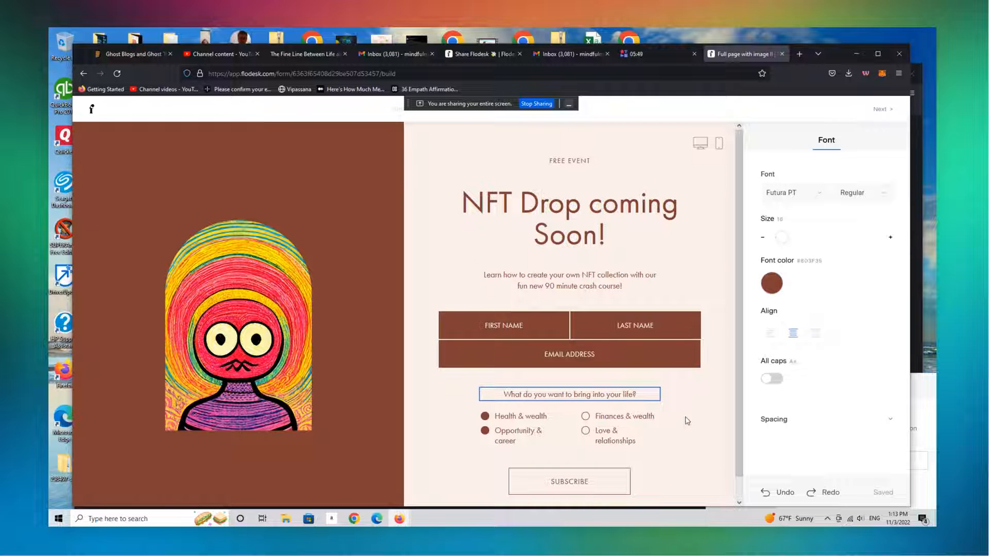
click(719, 143)
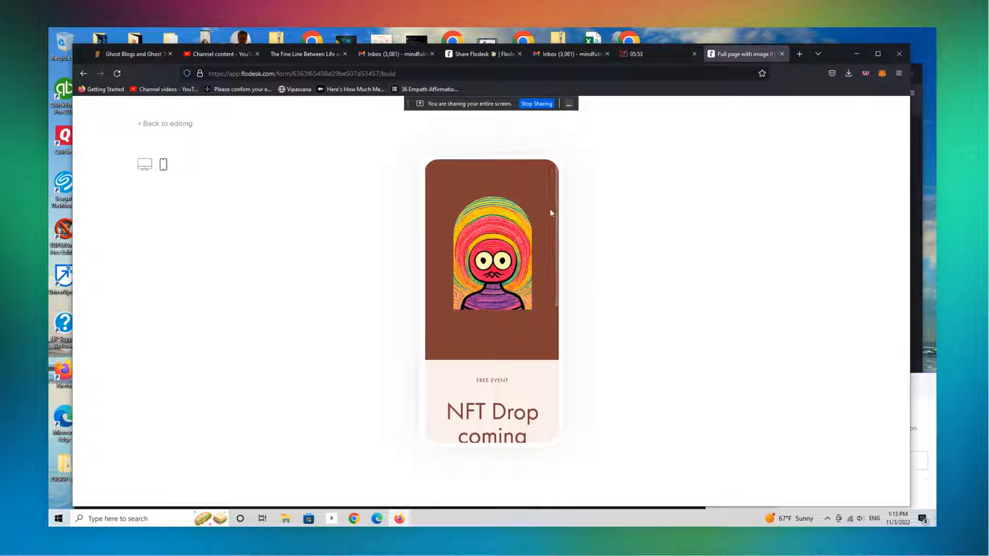
drag(557, 212, 549, 308)
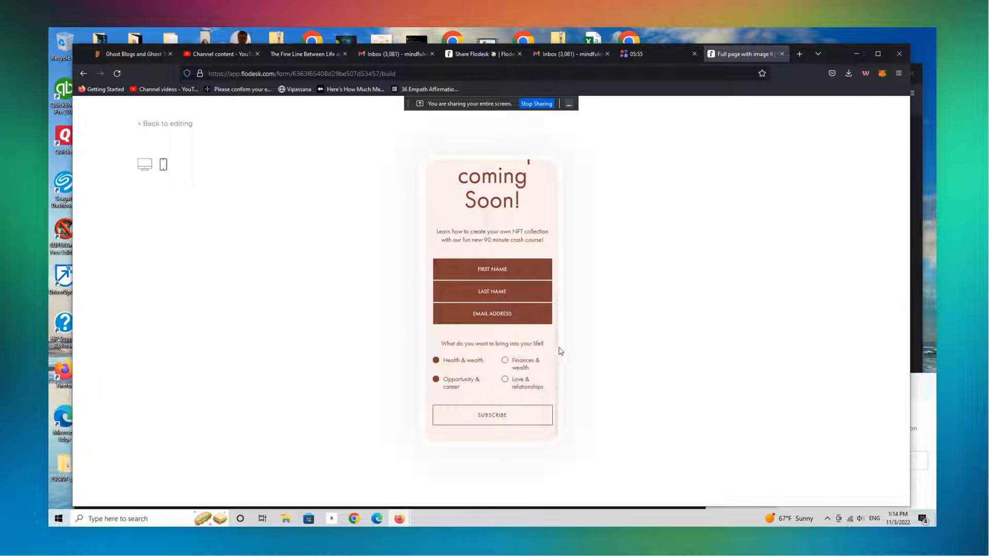
drag(561, 351, 558, 207)
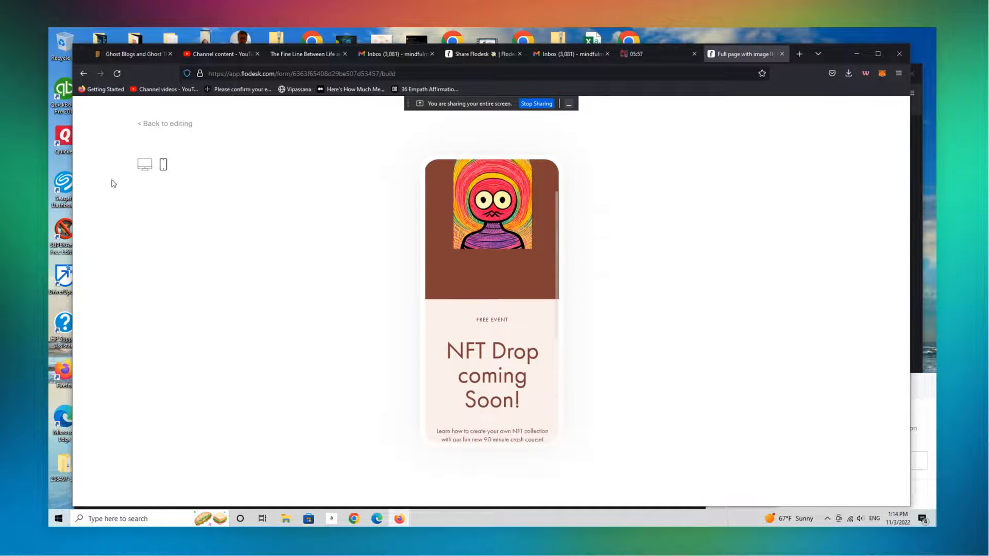
click(145, 164)
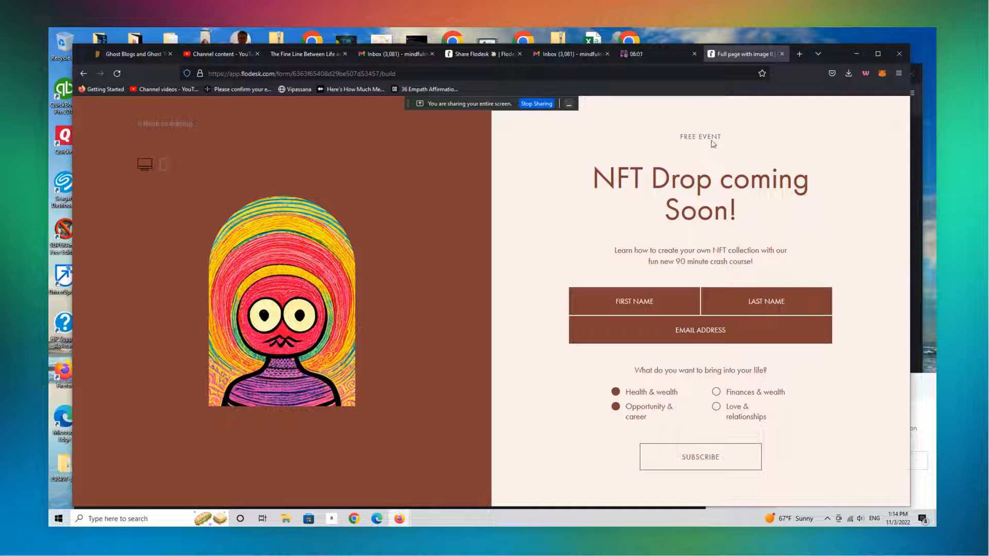
click(172, 129)
Replace the "Free event" line above the headline with "LIVE COURSE!"
drag(567, 161, 606, 162)
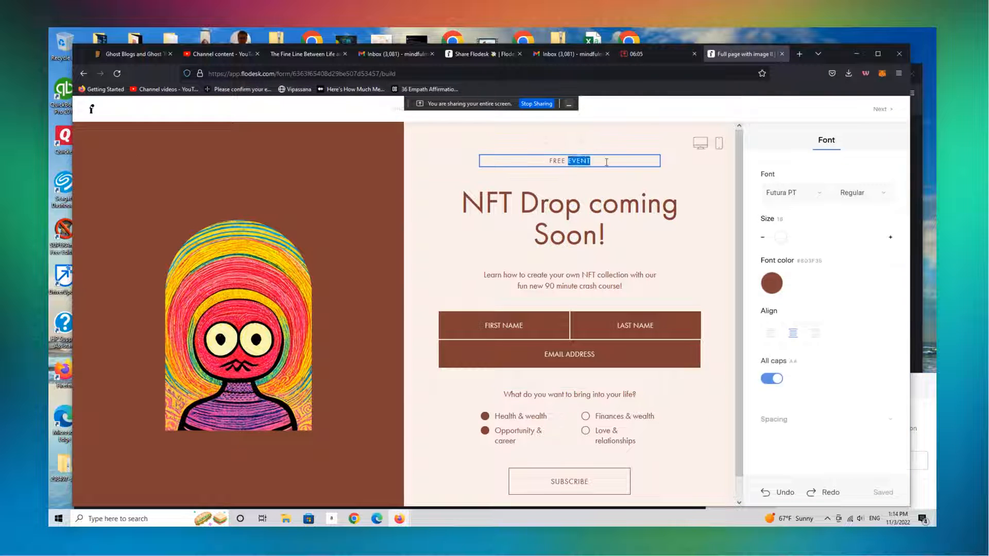
key(BackSpace)
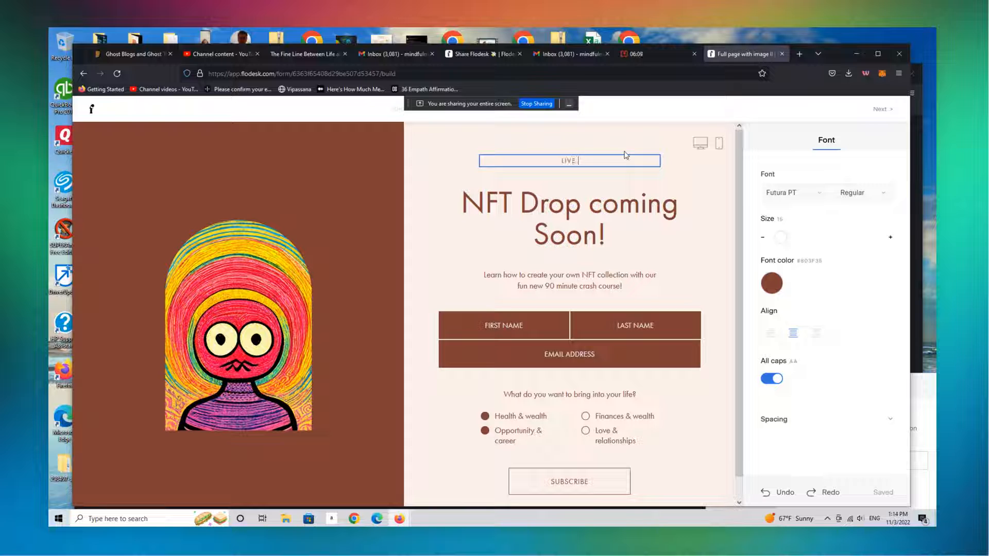
text(LIVE COURSE!)
Proceed to the form settings, leaving double opt-in set to No and the opt-in notification set to Notify me
click(880, 110)
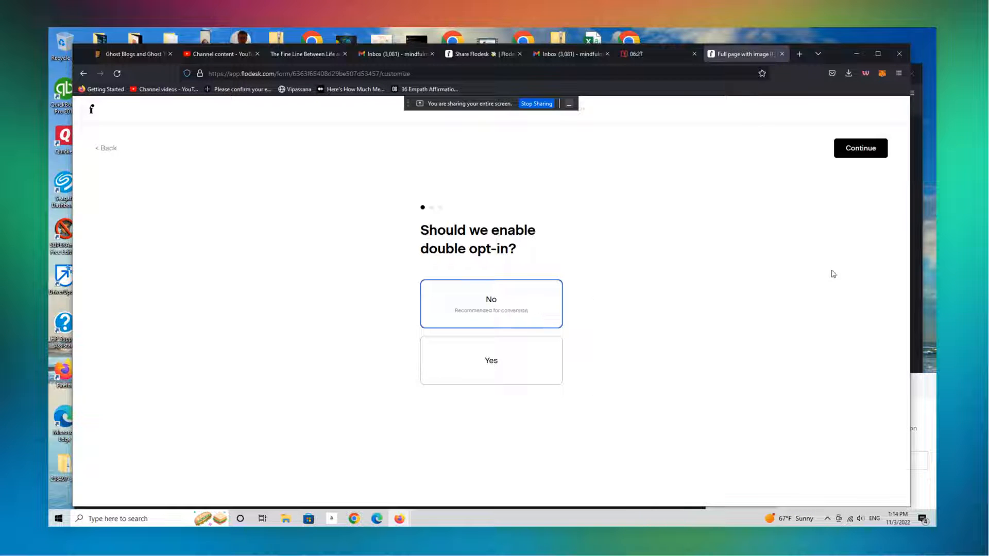
click(865, 150)
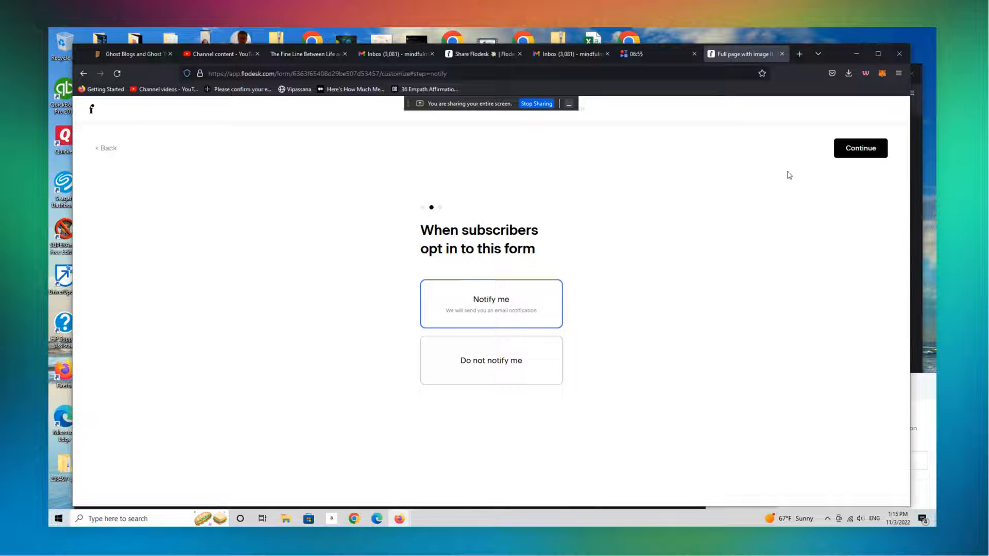
click(853, 153)
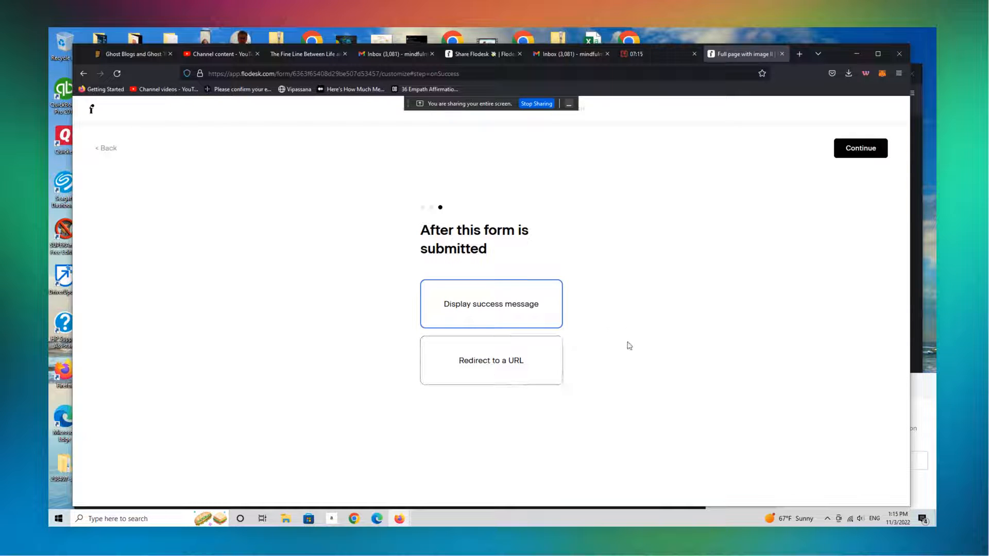
click(519, 366)
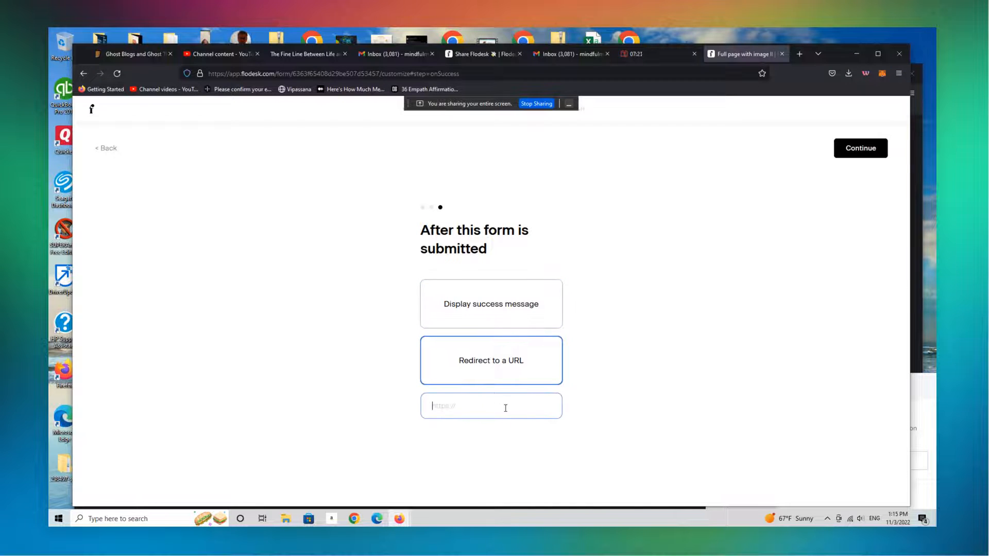
text(HTTP)
text(://MINDFULMAR)
text(KETPLACE.COM)
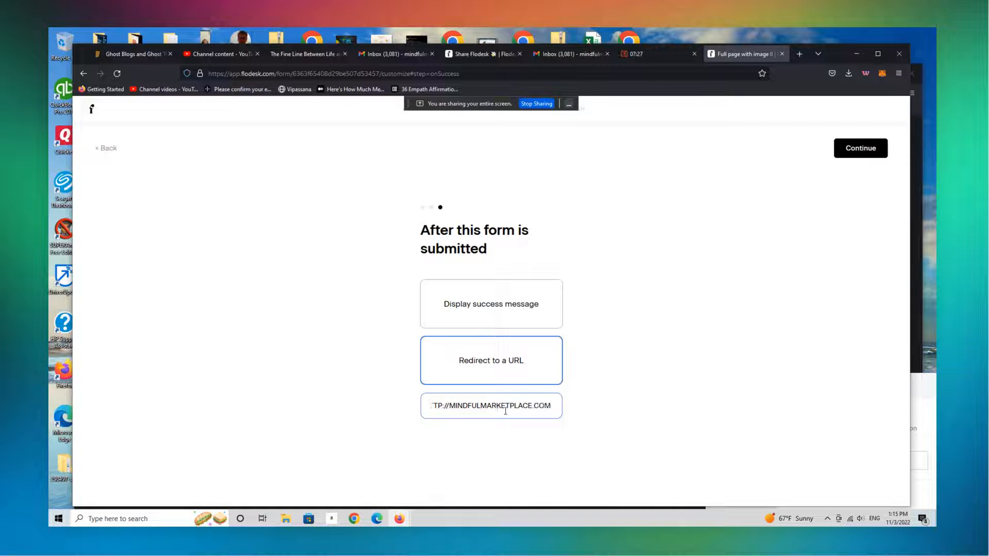
click(858, 149)
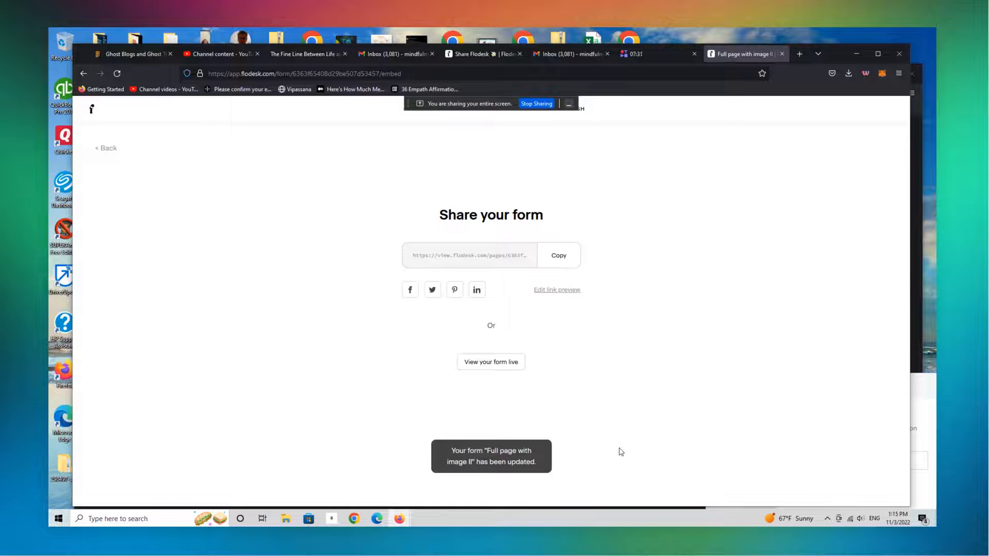
Copy the form's share link and open the live form
click(564, 254)
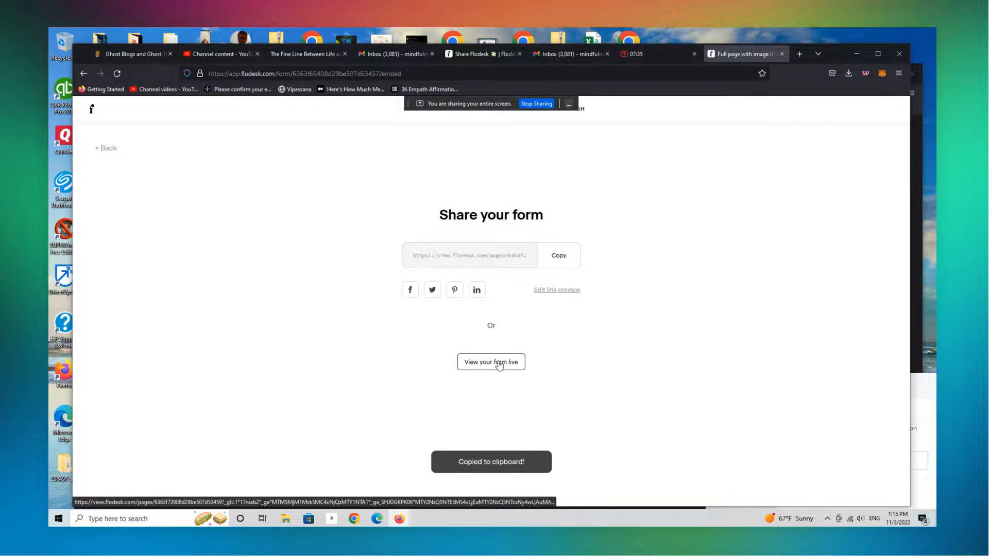
click(499, 363)
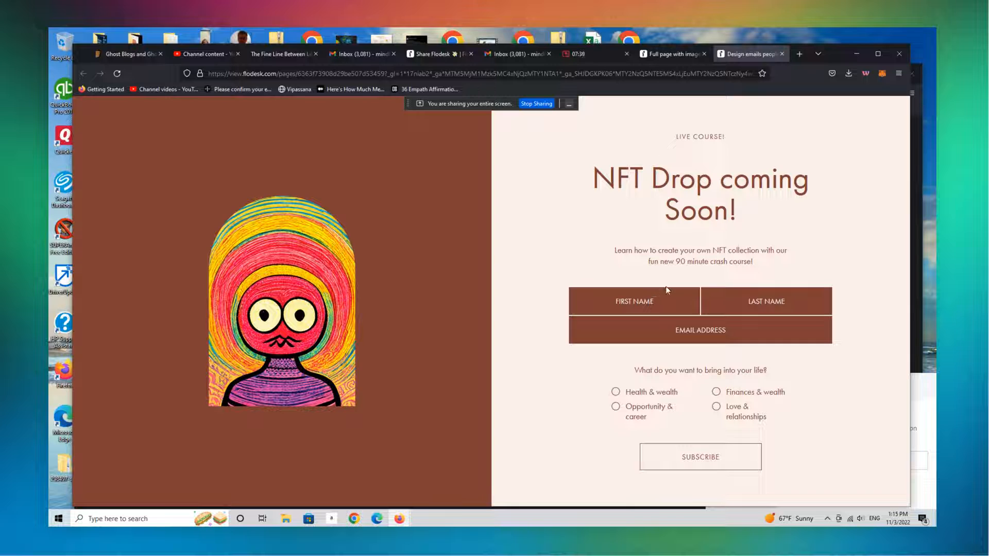
Fill in the subscriber's first name, last name and e-mail on the live form, choose Health & wealth, and subscribe
click(667, 290)
click(769, 290)
click(743, 326)
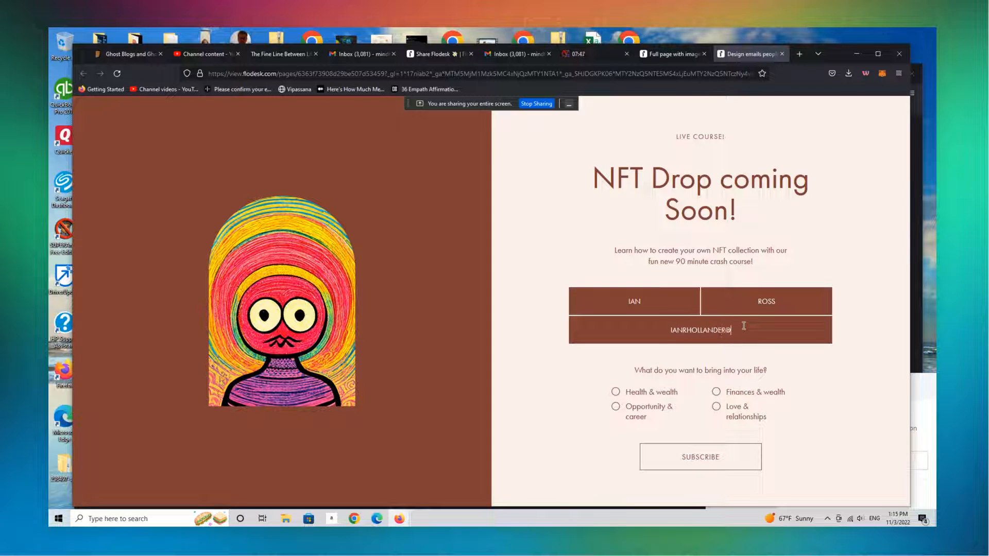
click(615, 392)
click(722, 458)
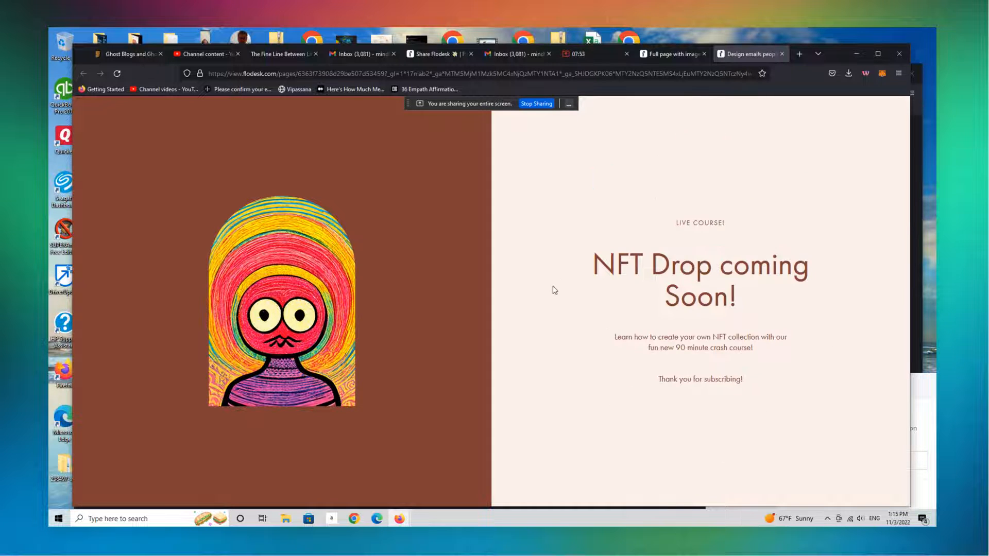